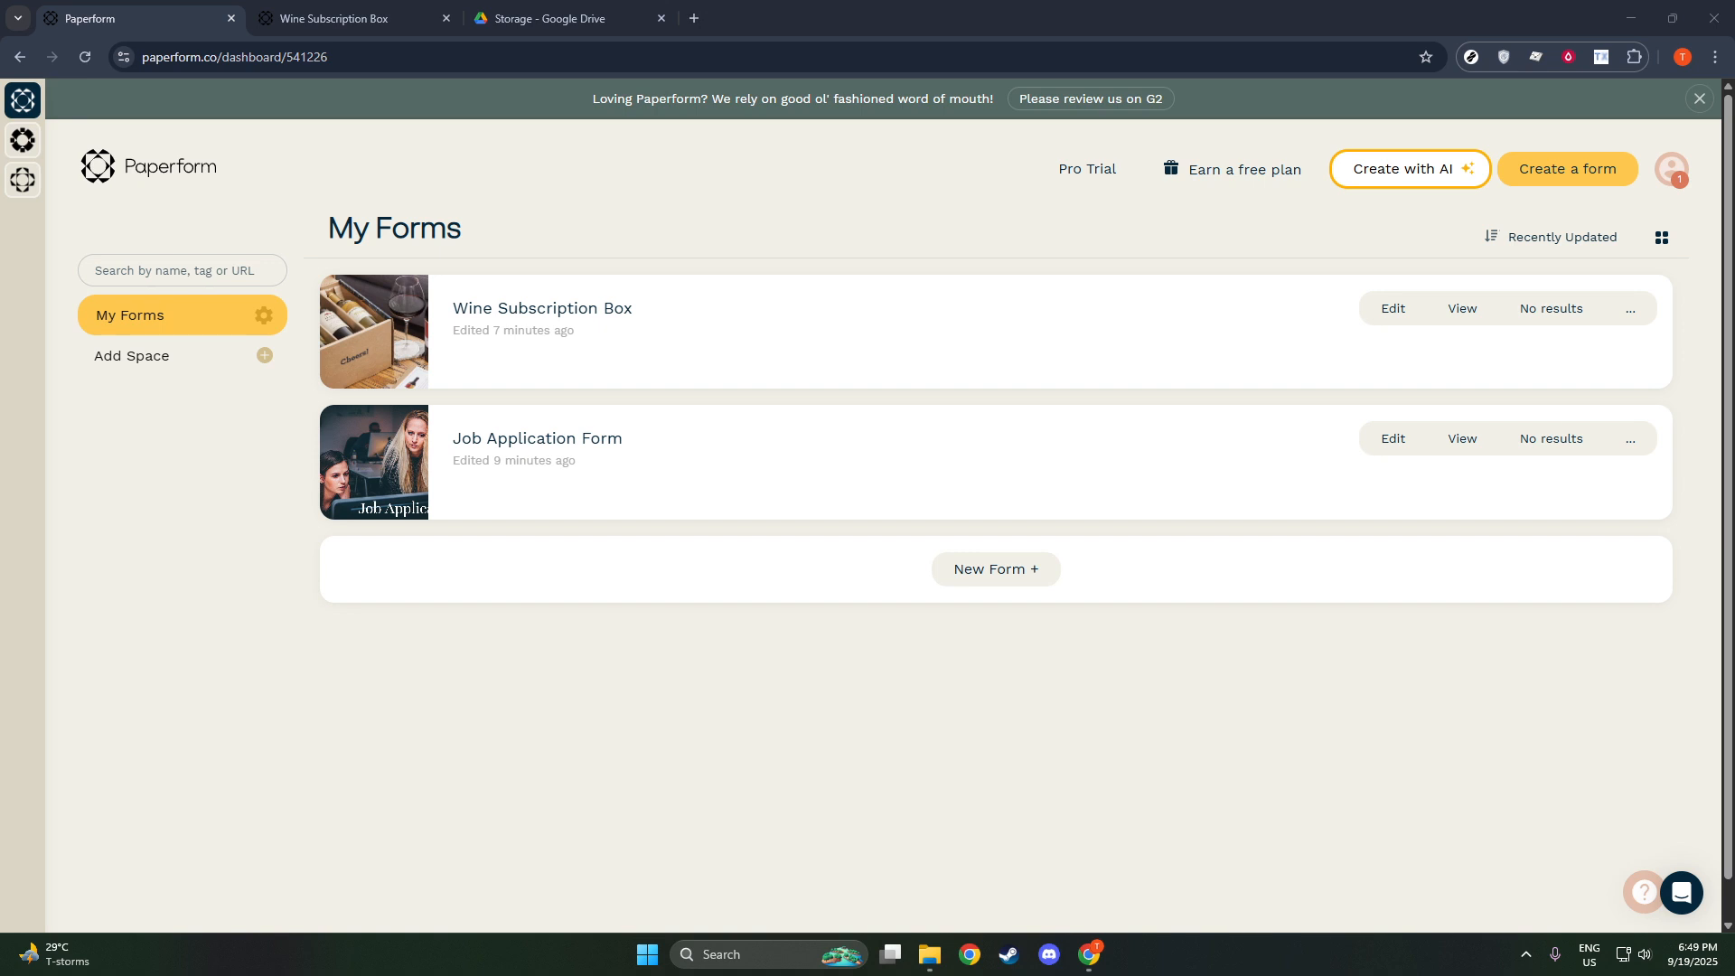
Open the Wine Subscription Box form for editing and add a new question below "Special delivery comments"
left_click(1157, 357)
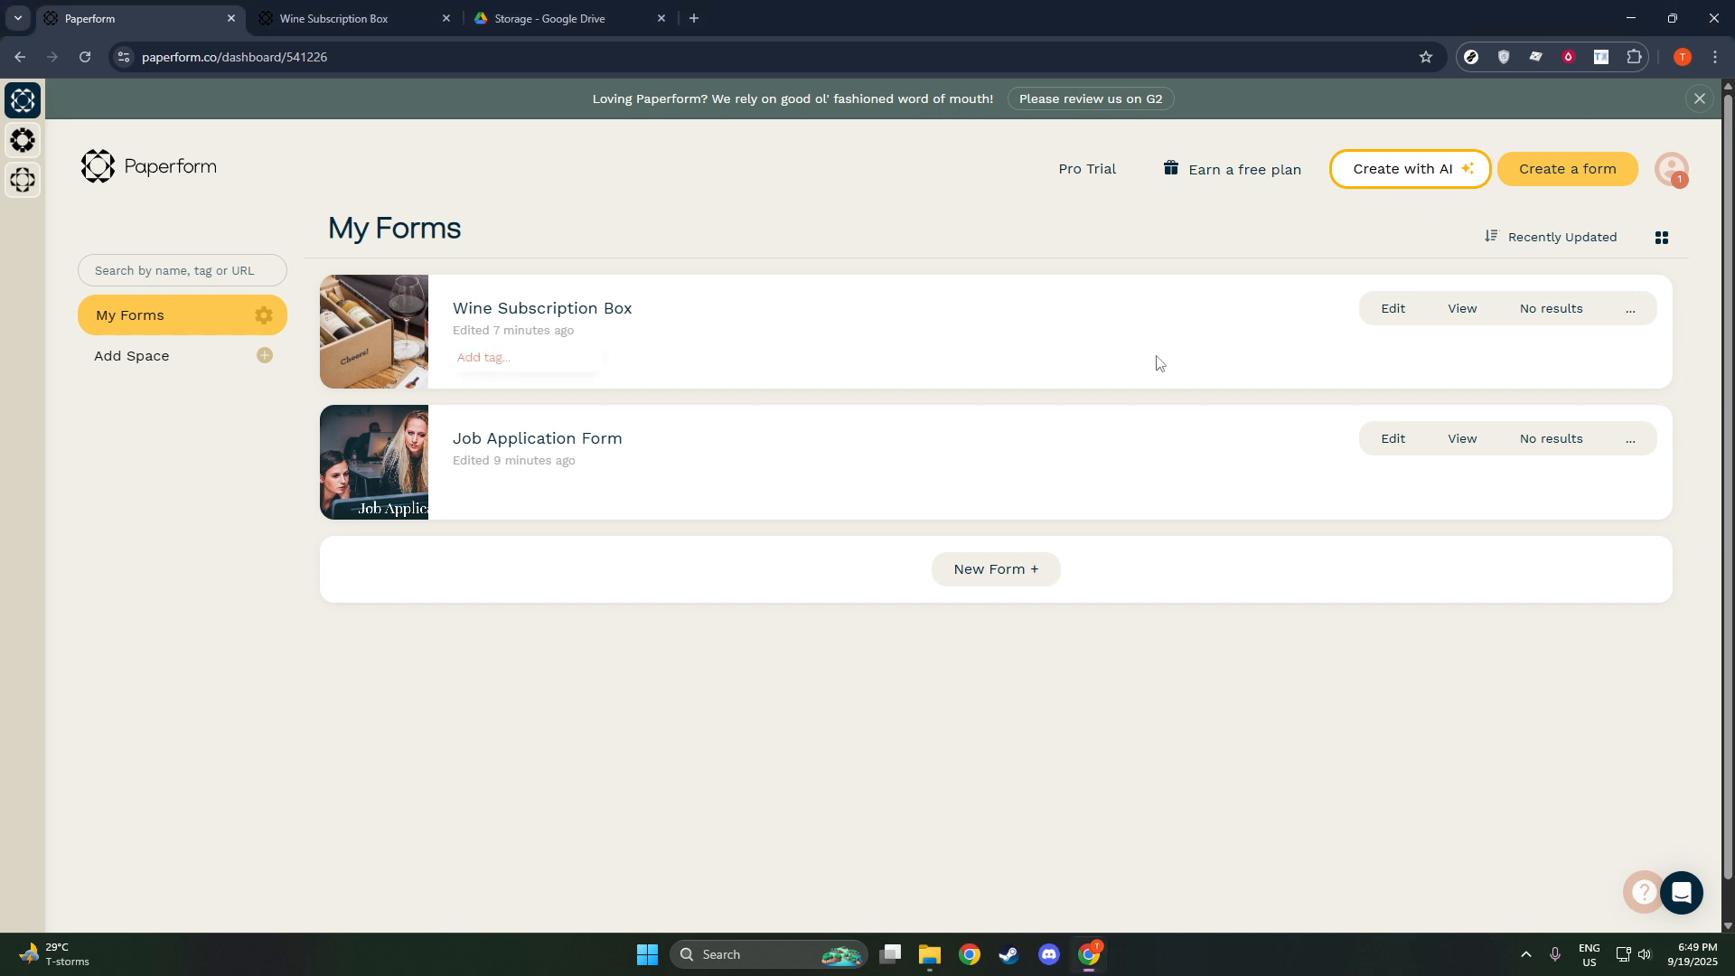
left_click(1385, 311)
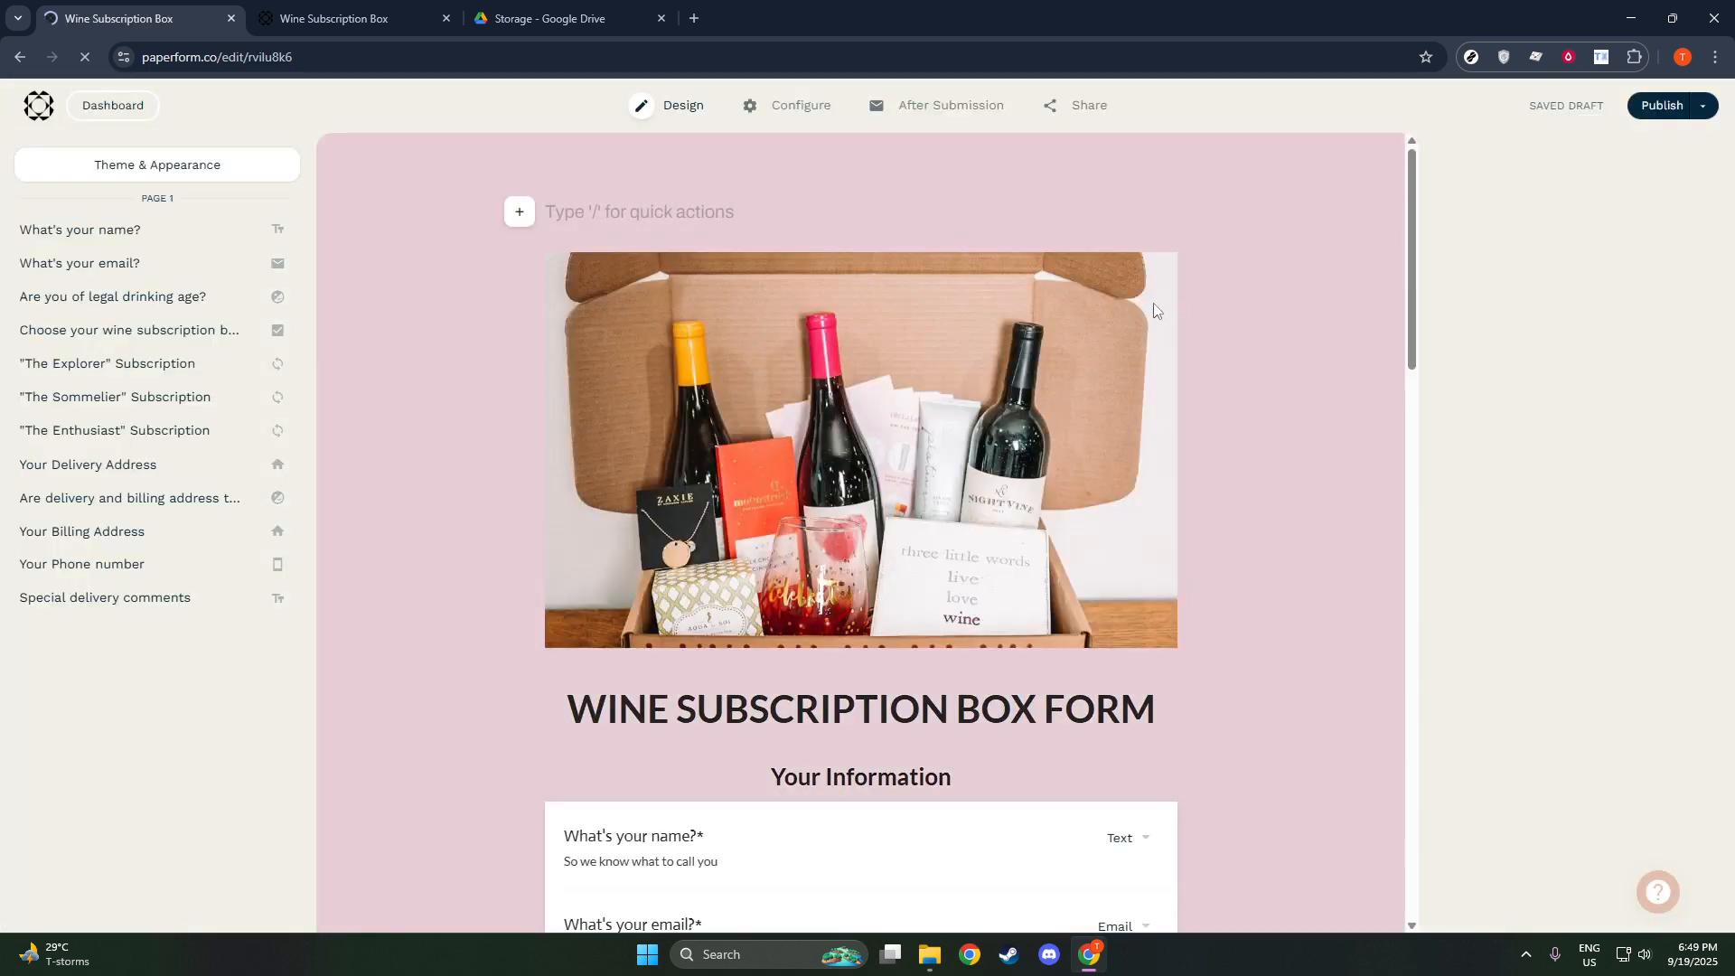
scroll(1079, 378, "down", 20)
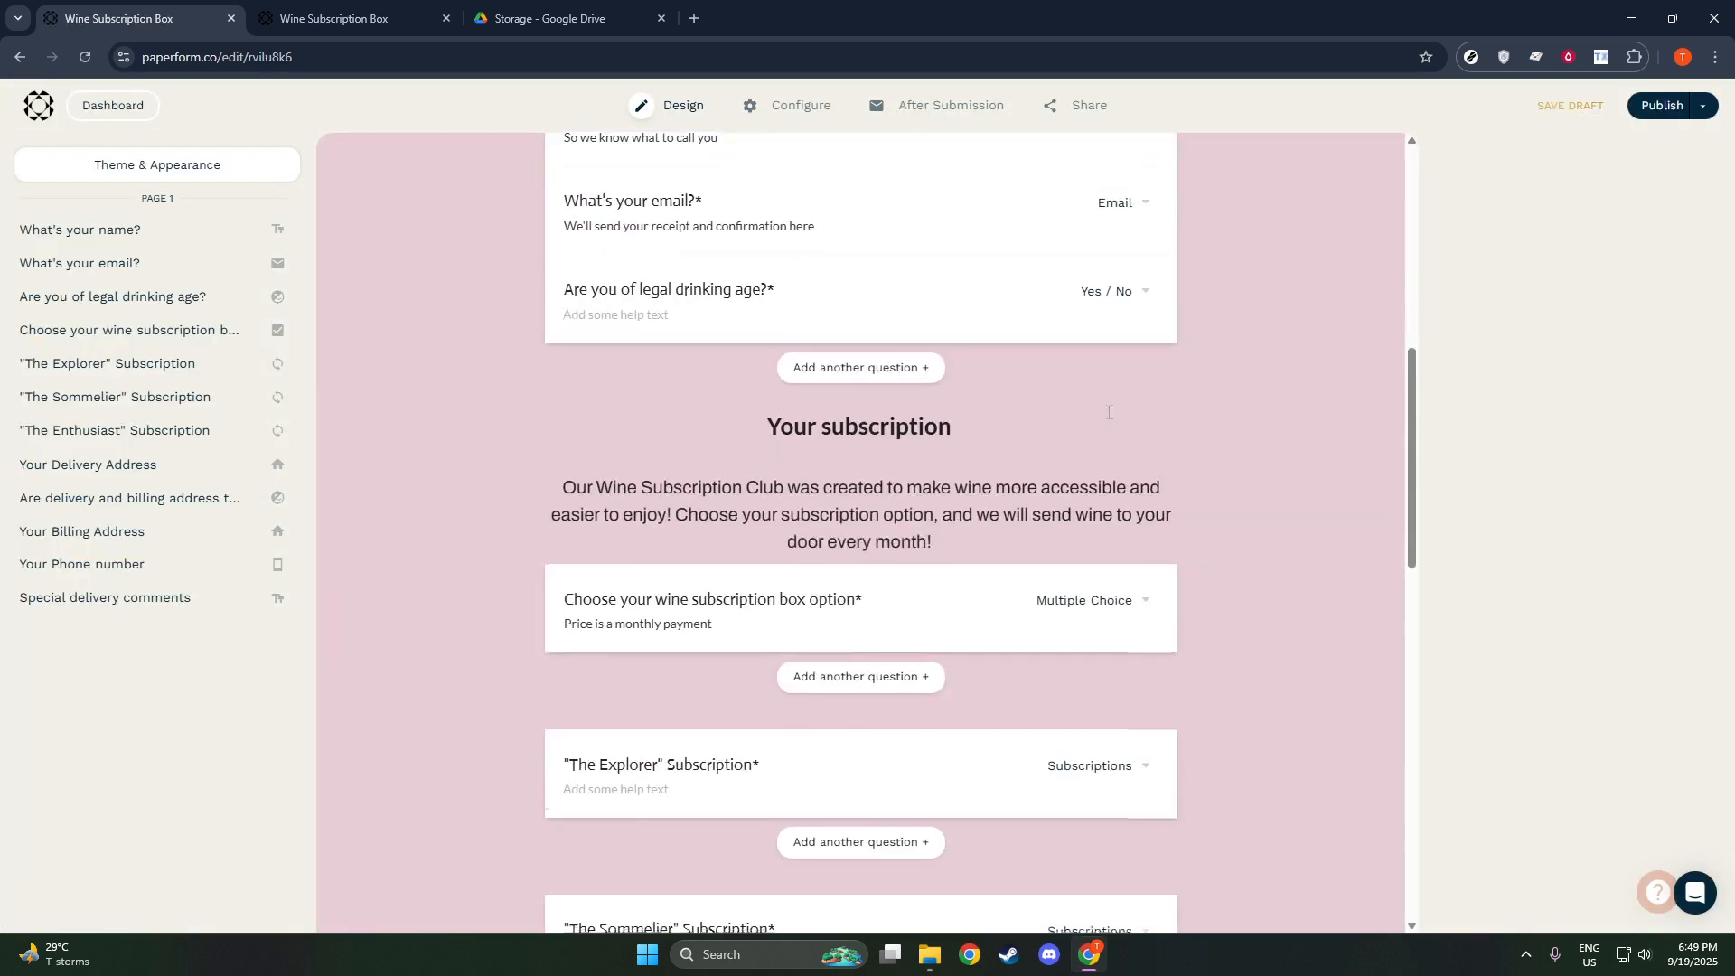
scroll(982, 447, "down", 1)
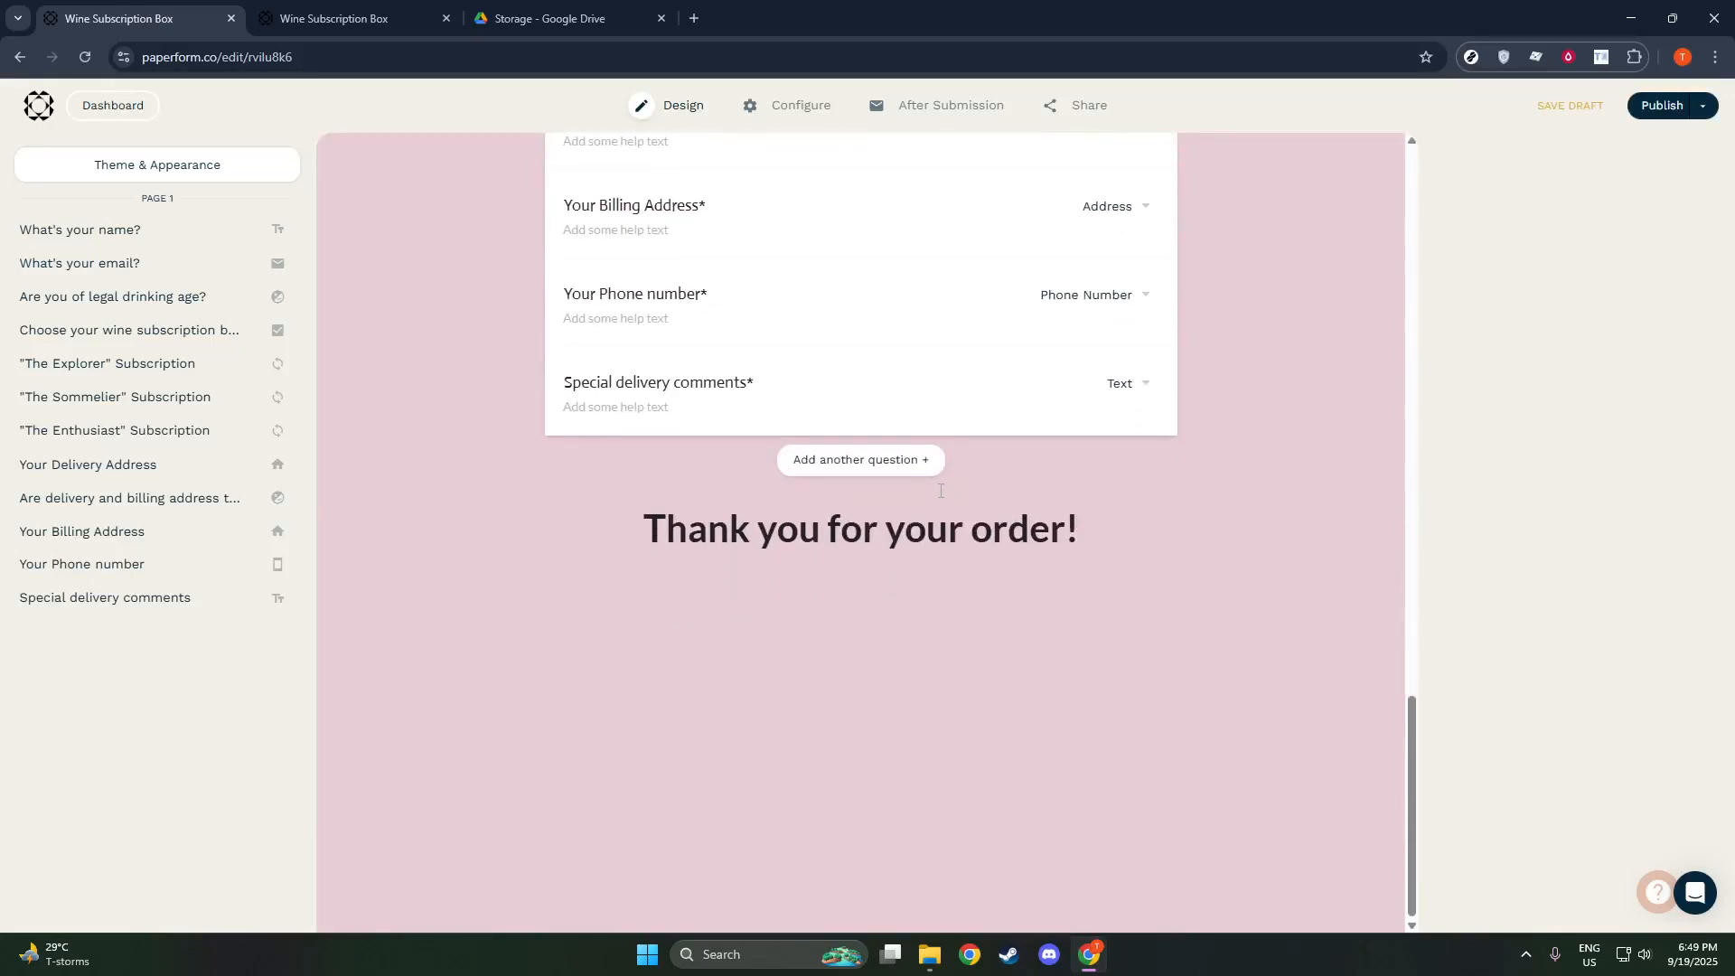
left_click(908, 477)
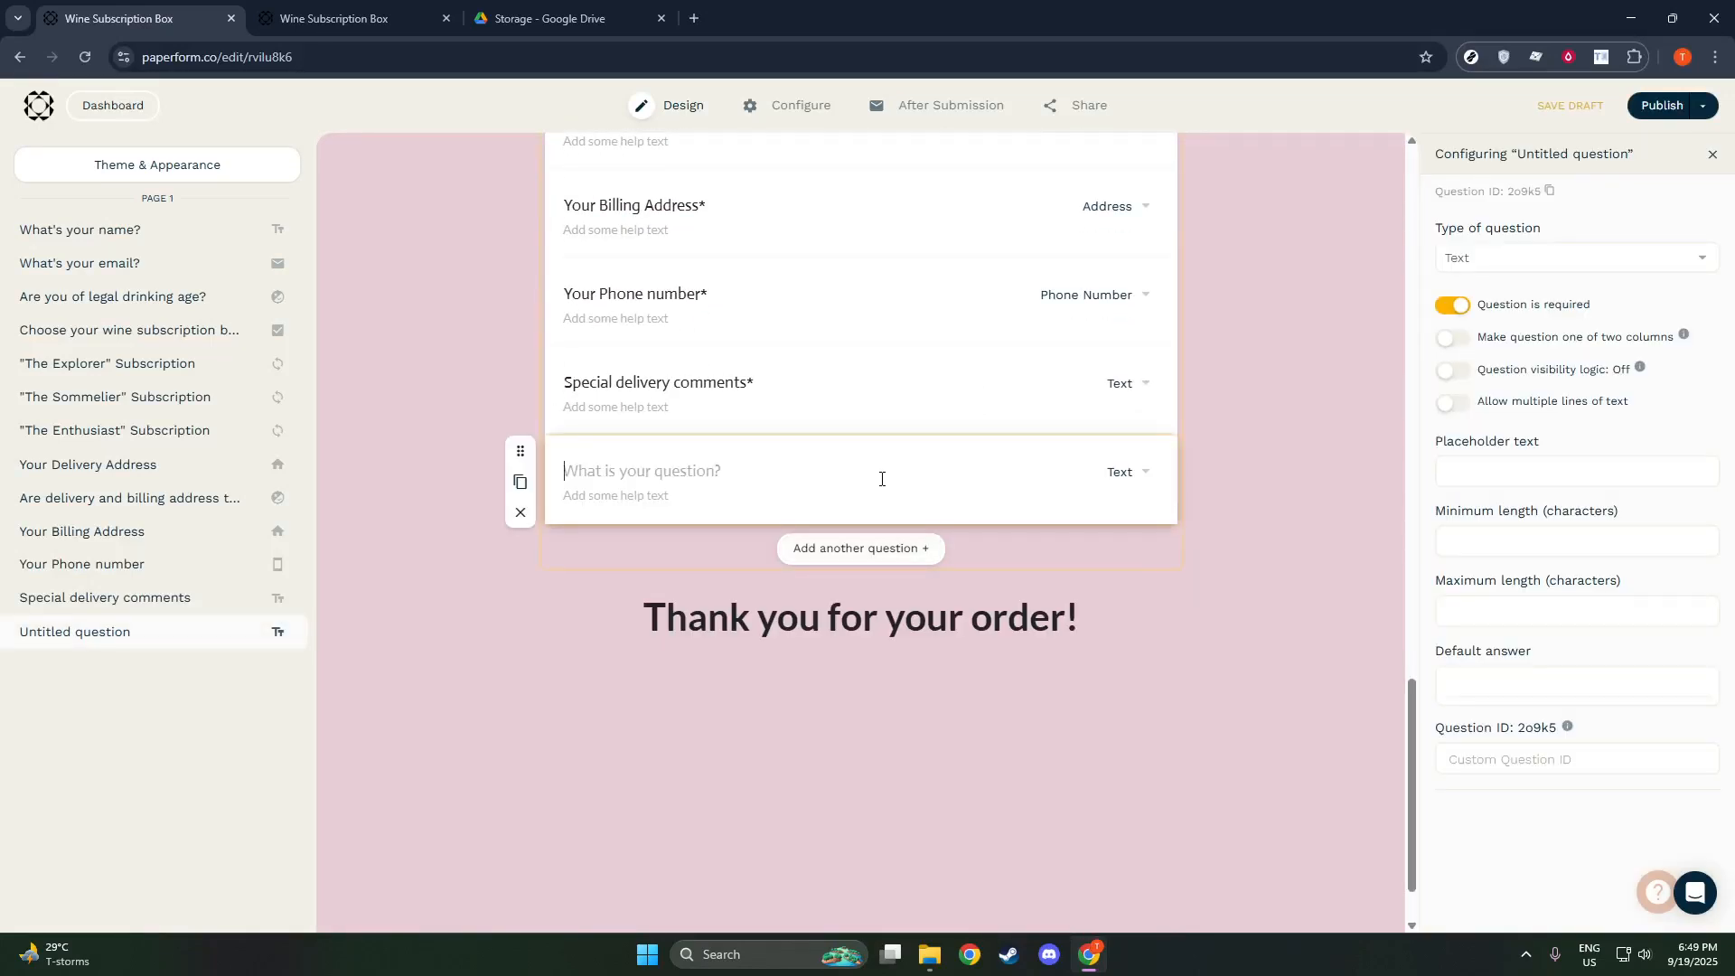
Set the new question's type to Rank
left_click(1475, 262)
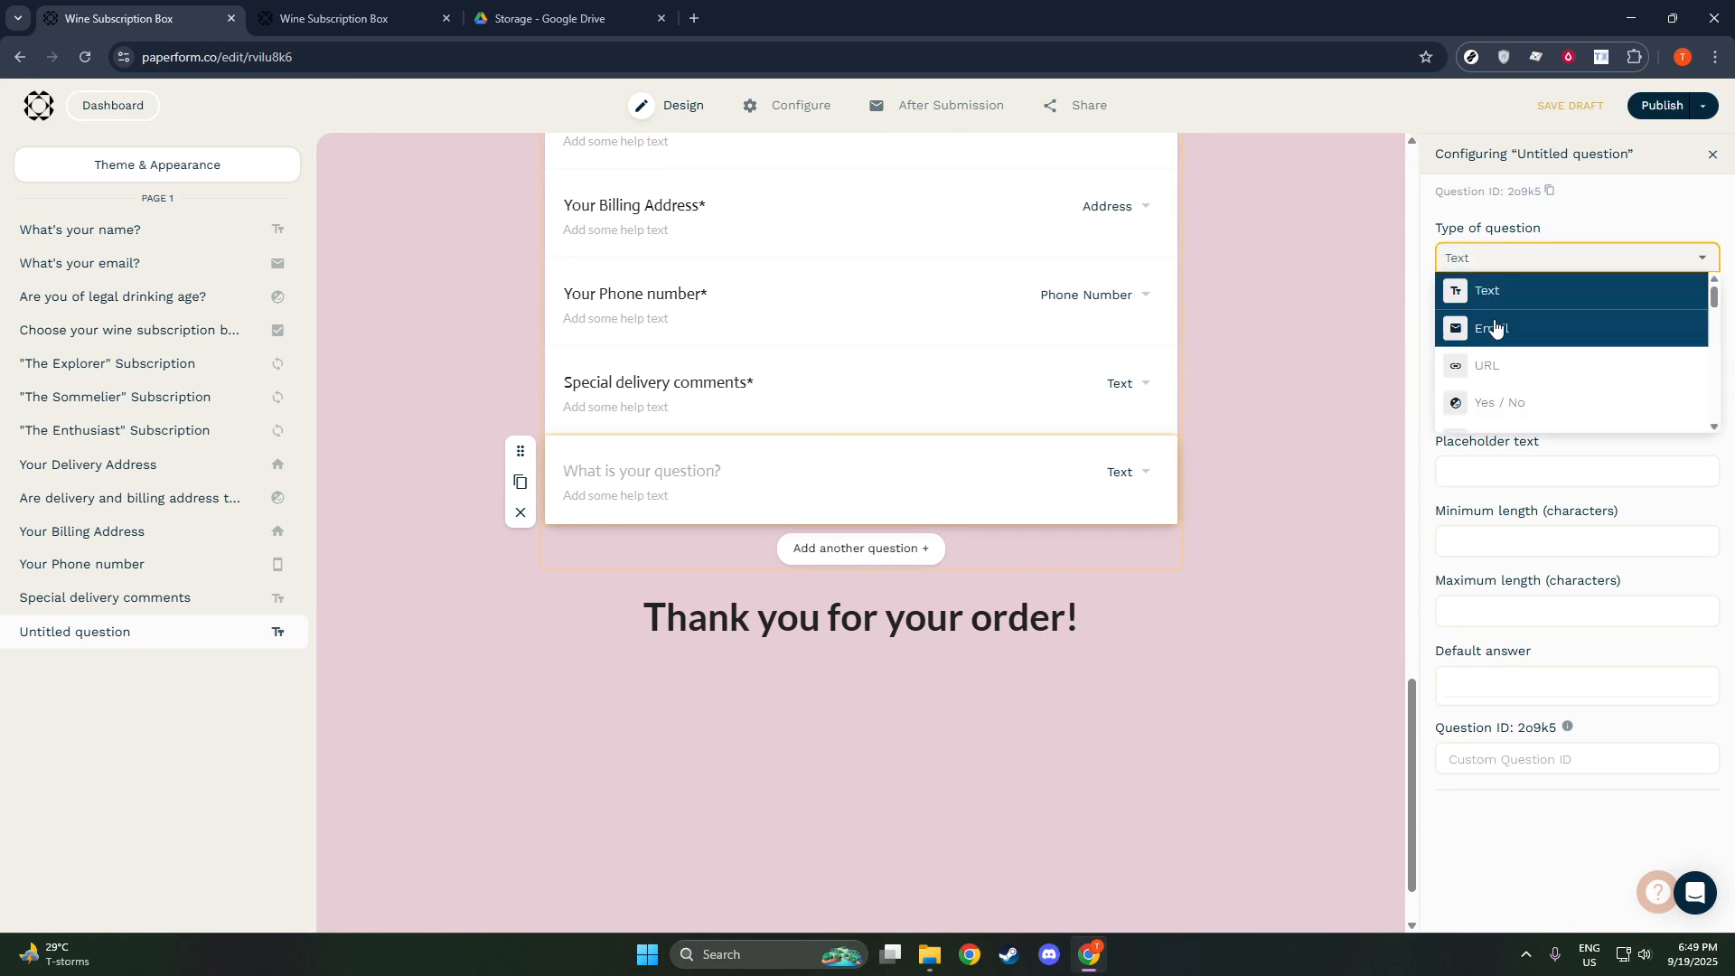
scroll(1509, 332, "down", 5)
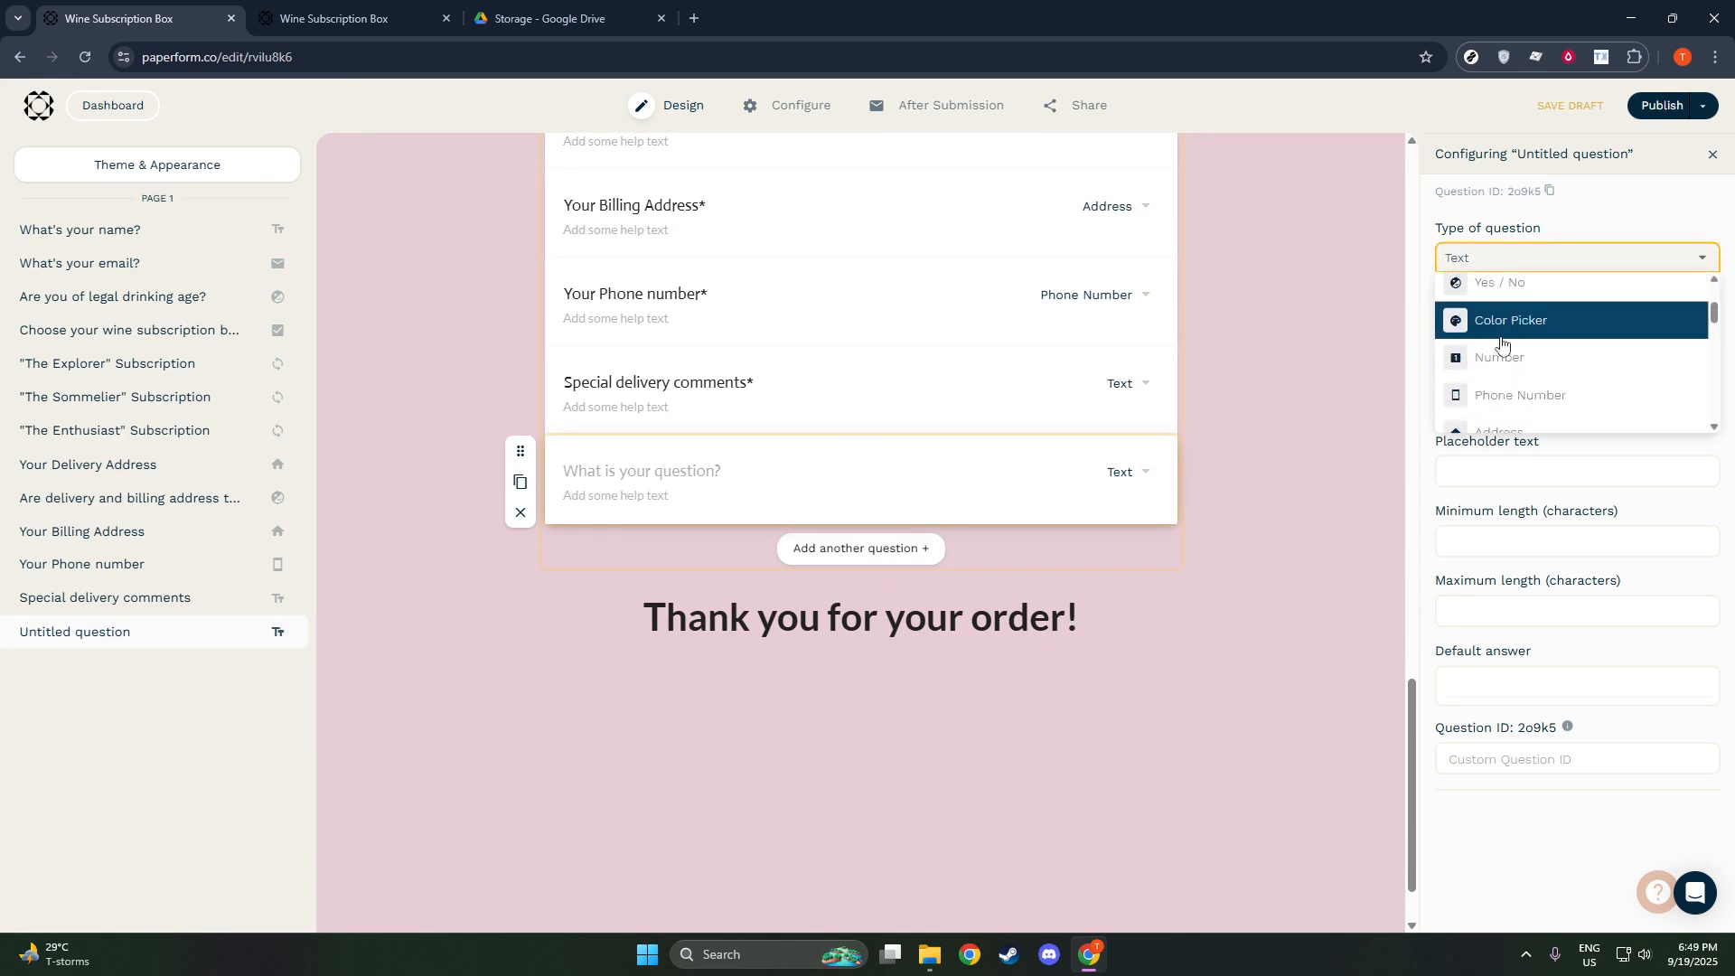
scroll(1492, 355, "down", 1)
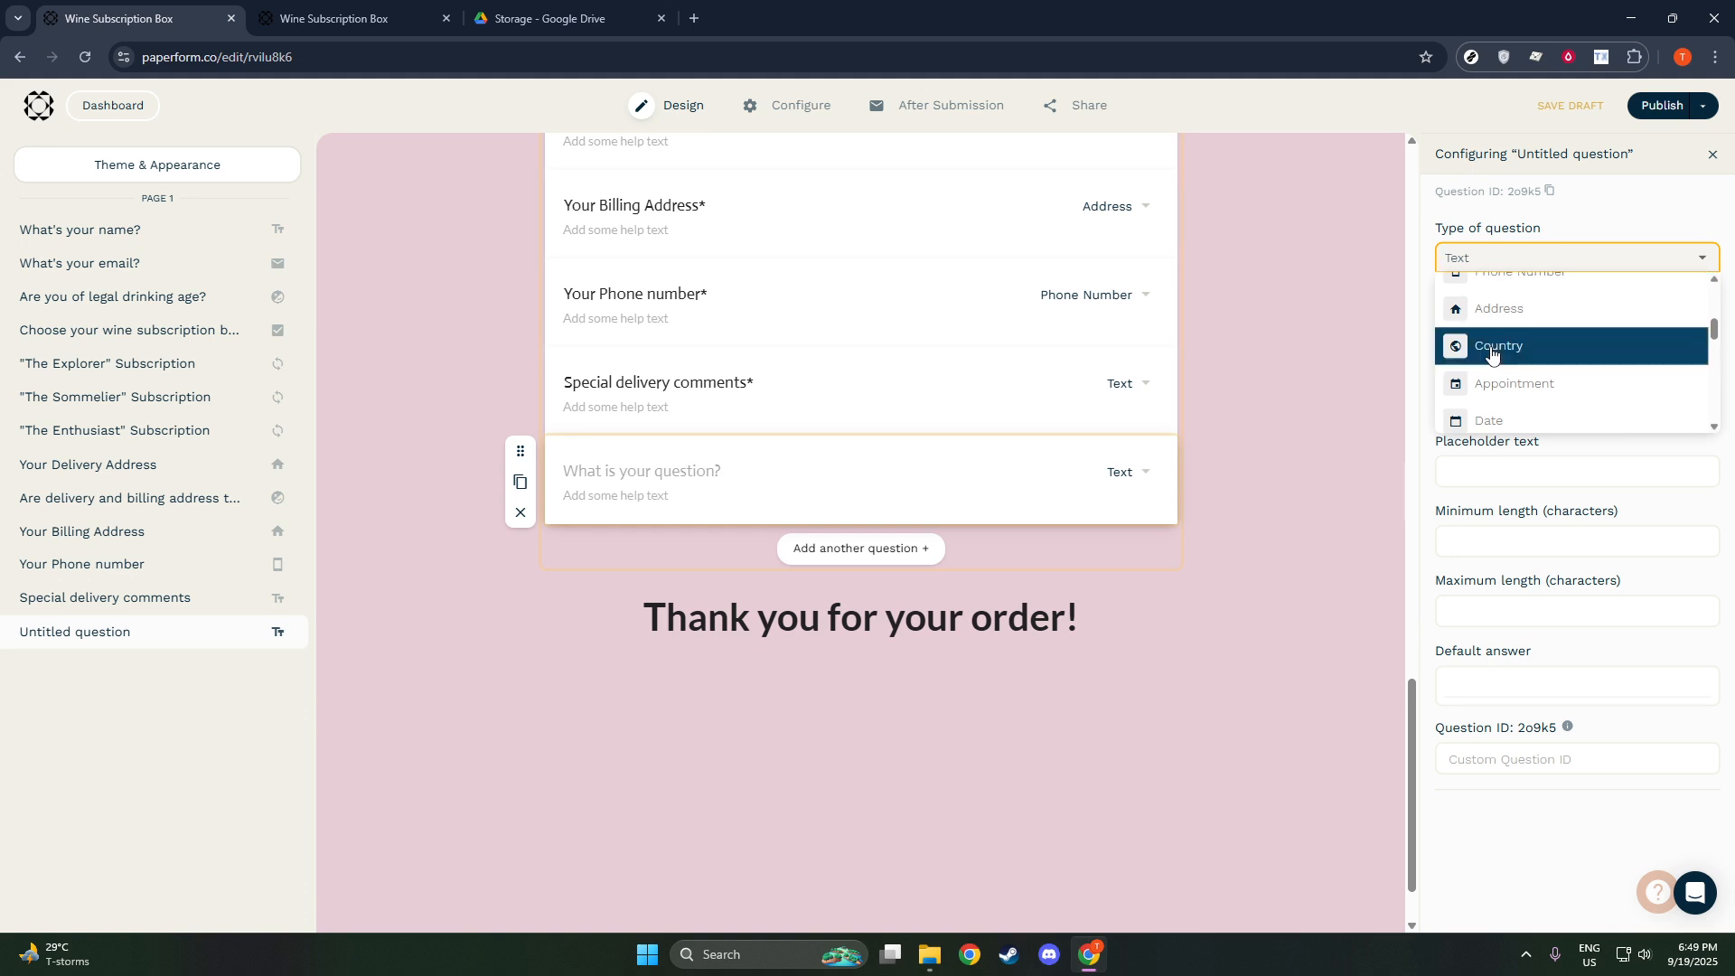
scroll(1489, 352, "down", 4)
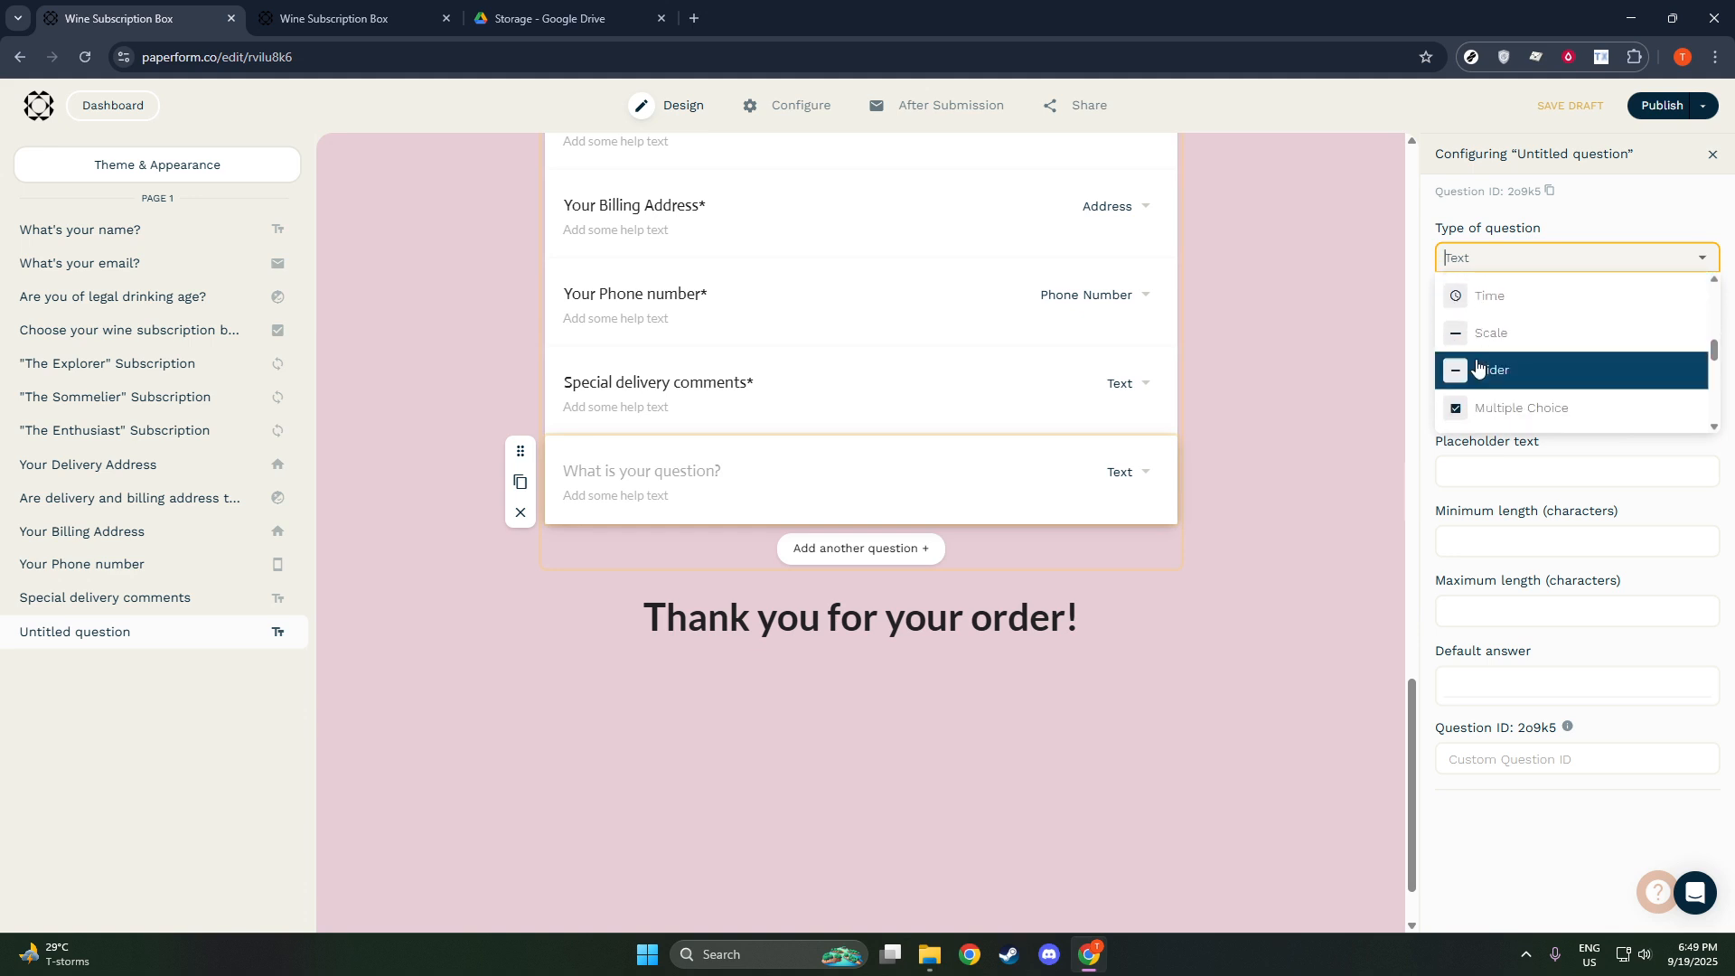
scroll(1479, 344, "down", 5)
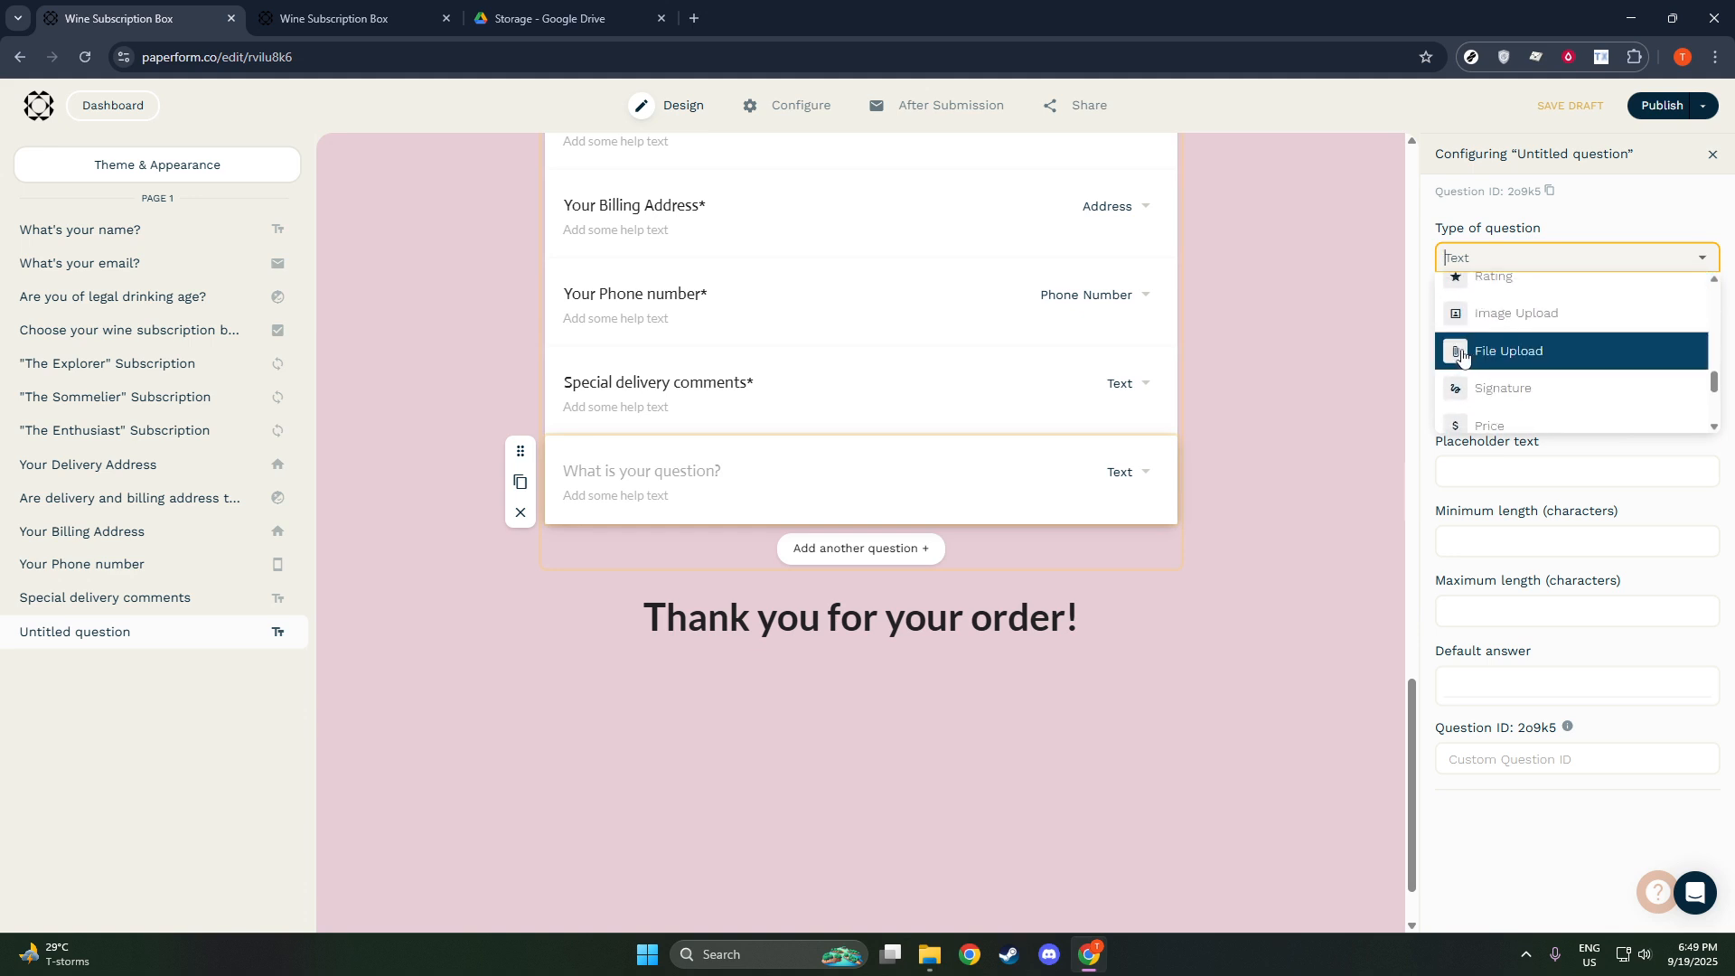
scroll(1449, 371, "down", 4)
scroll(1448, 370, "up", 2)
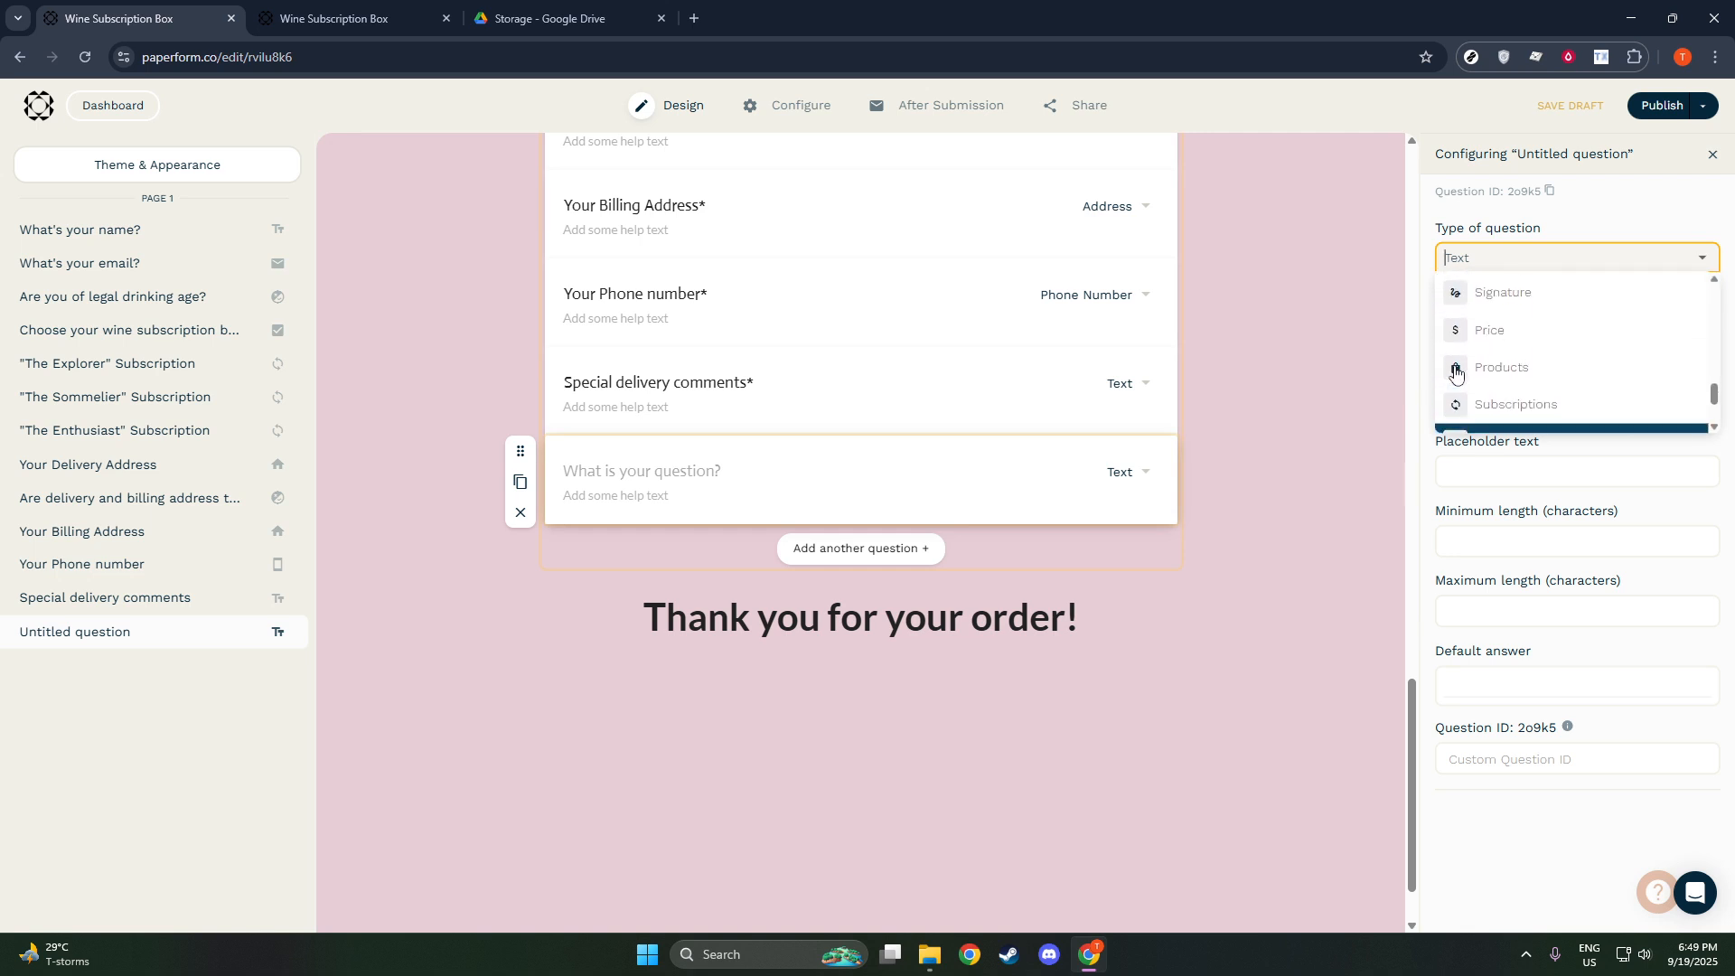
scroll(1453, 378, "down", 2)
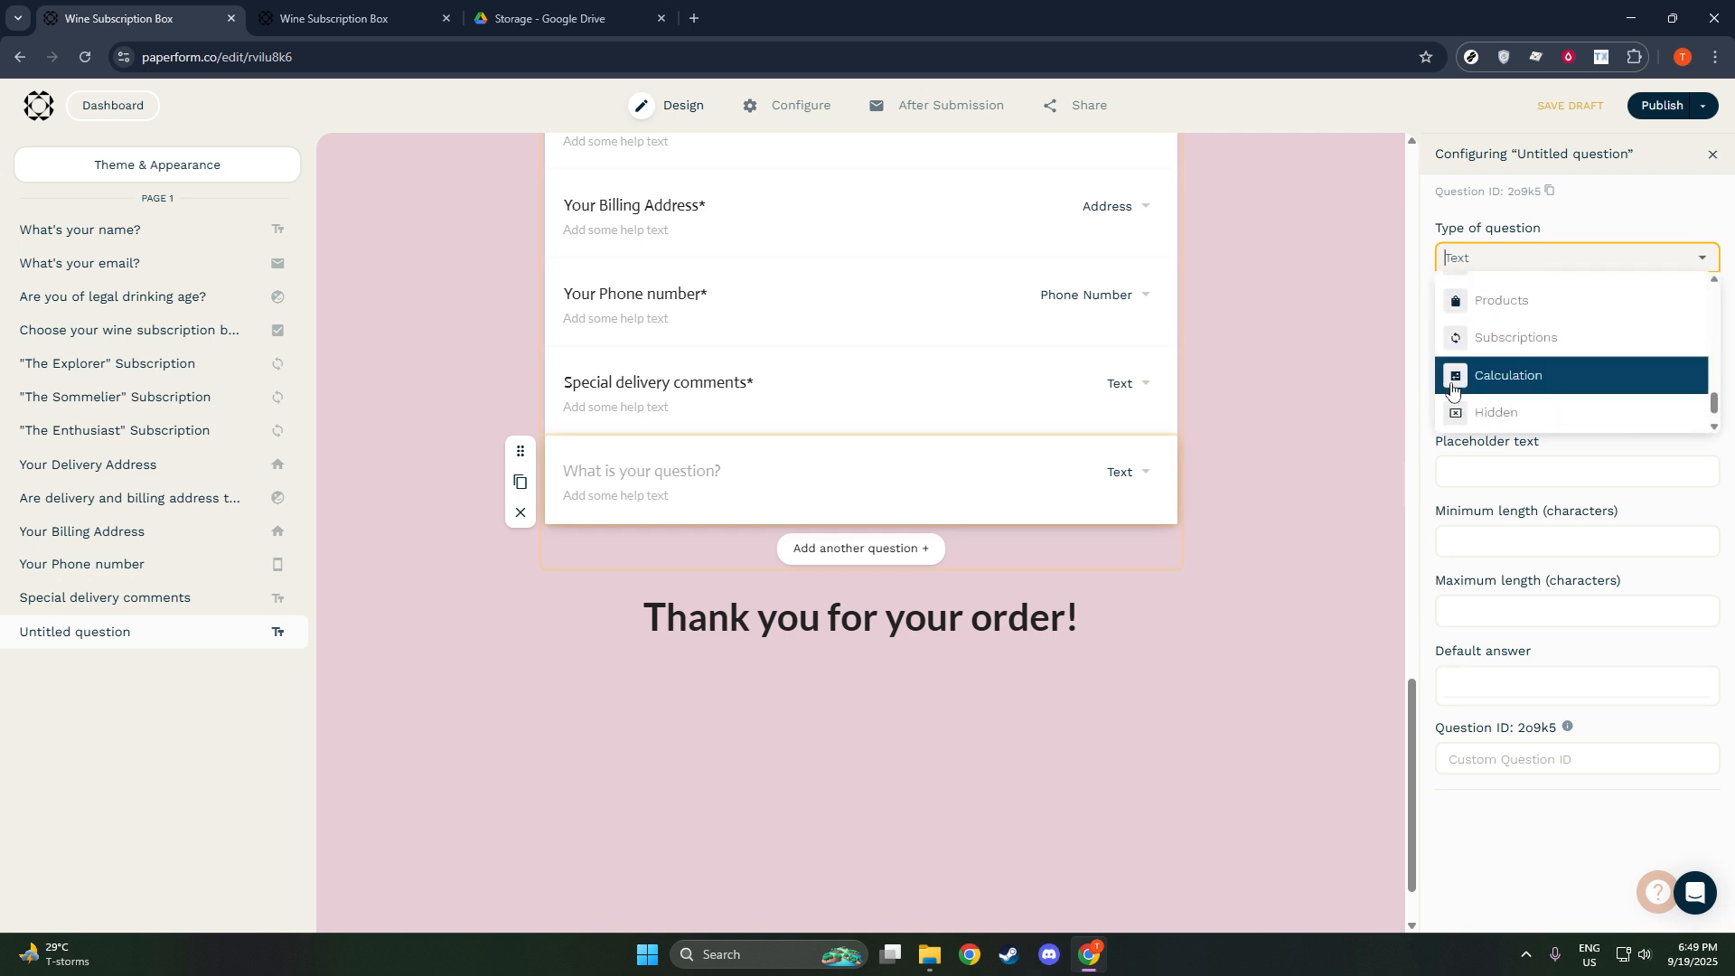
scroll(1452, 388, "up", 6)
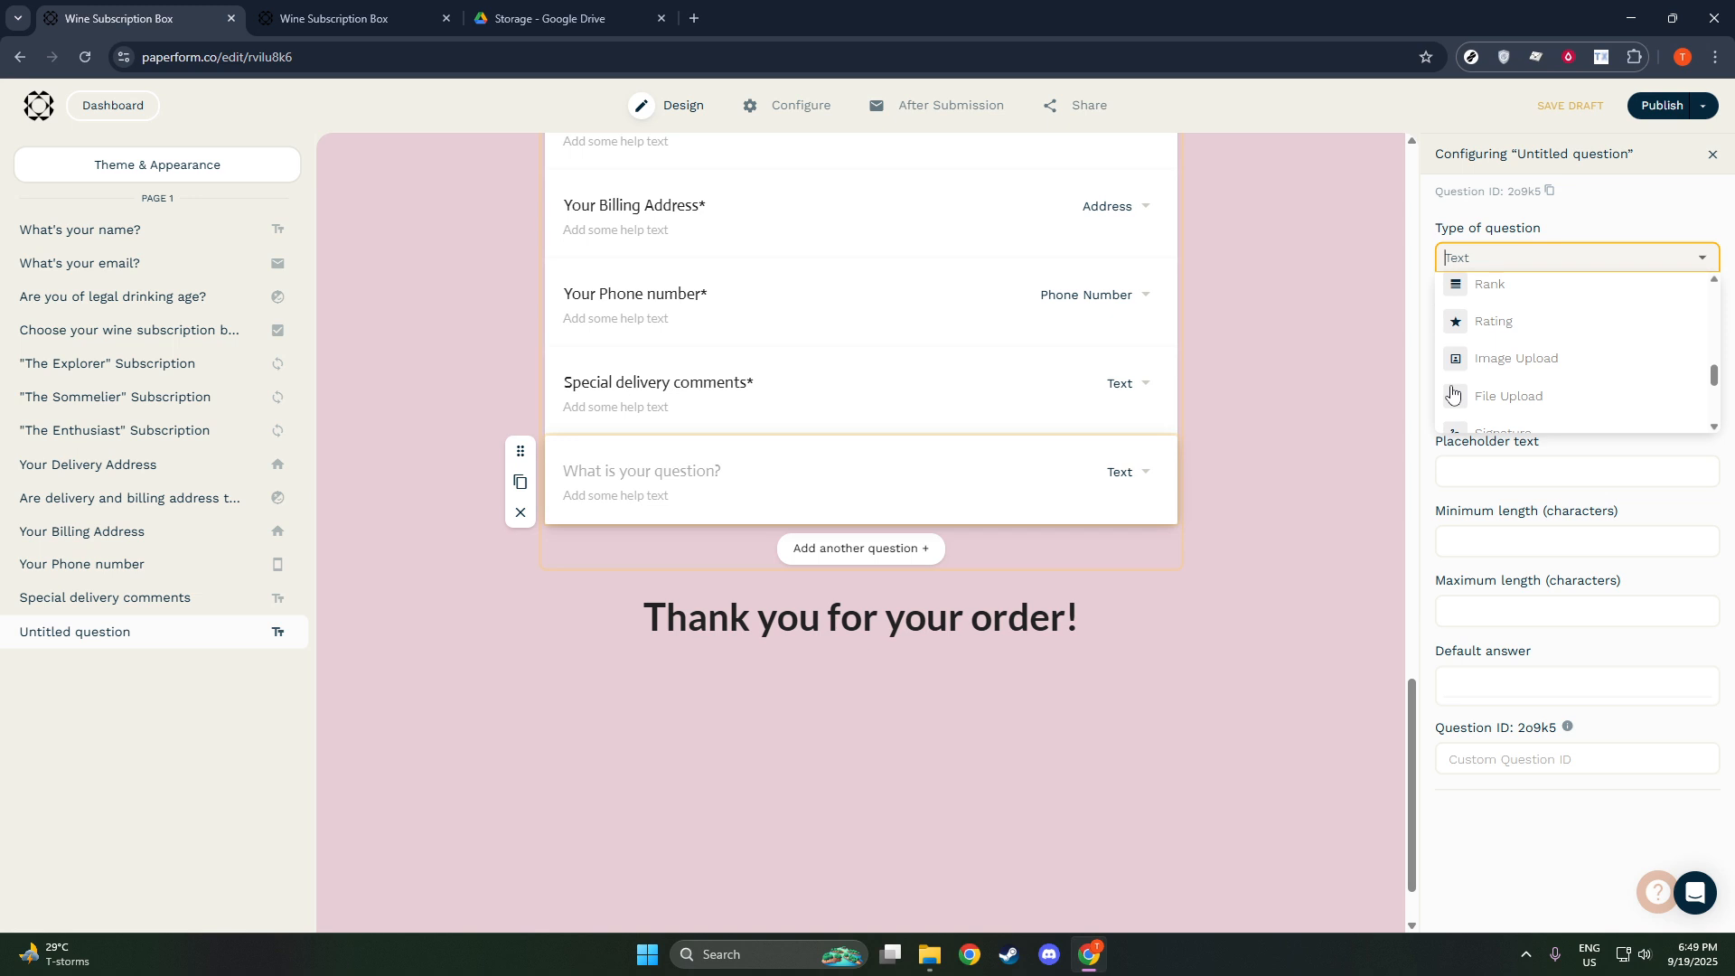
left_click(1485, 301)
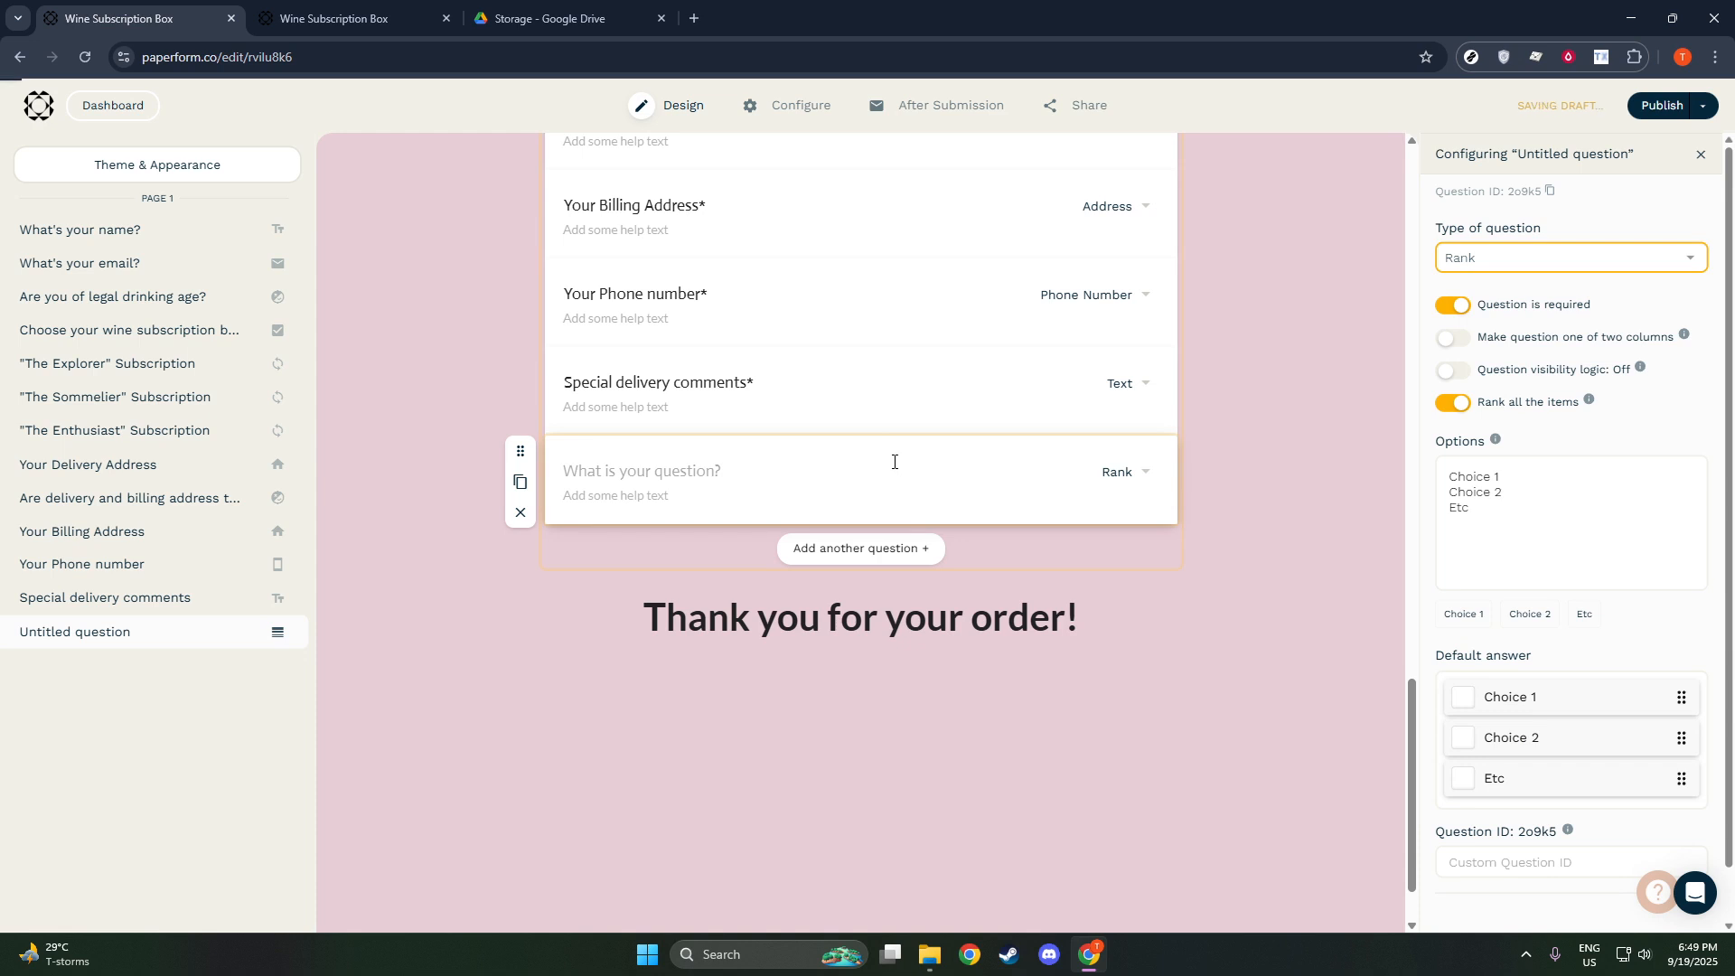
Title the new question "Rank these choices based on preference"
left_click(787, 478)
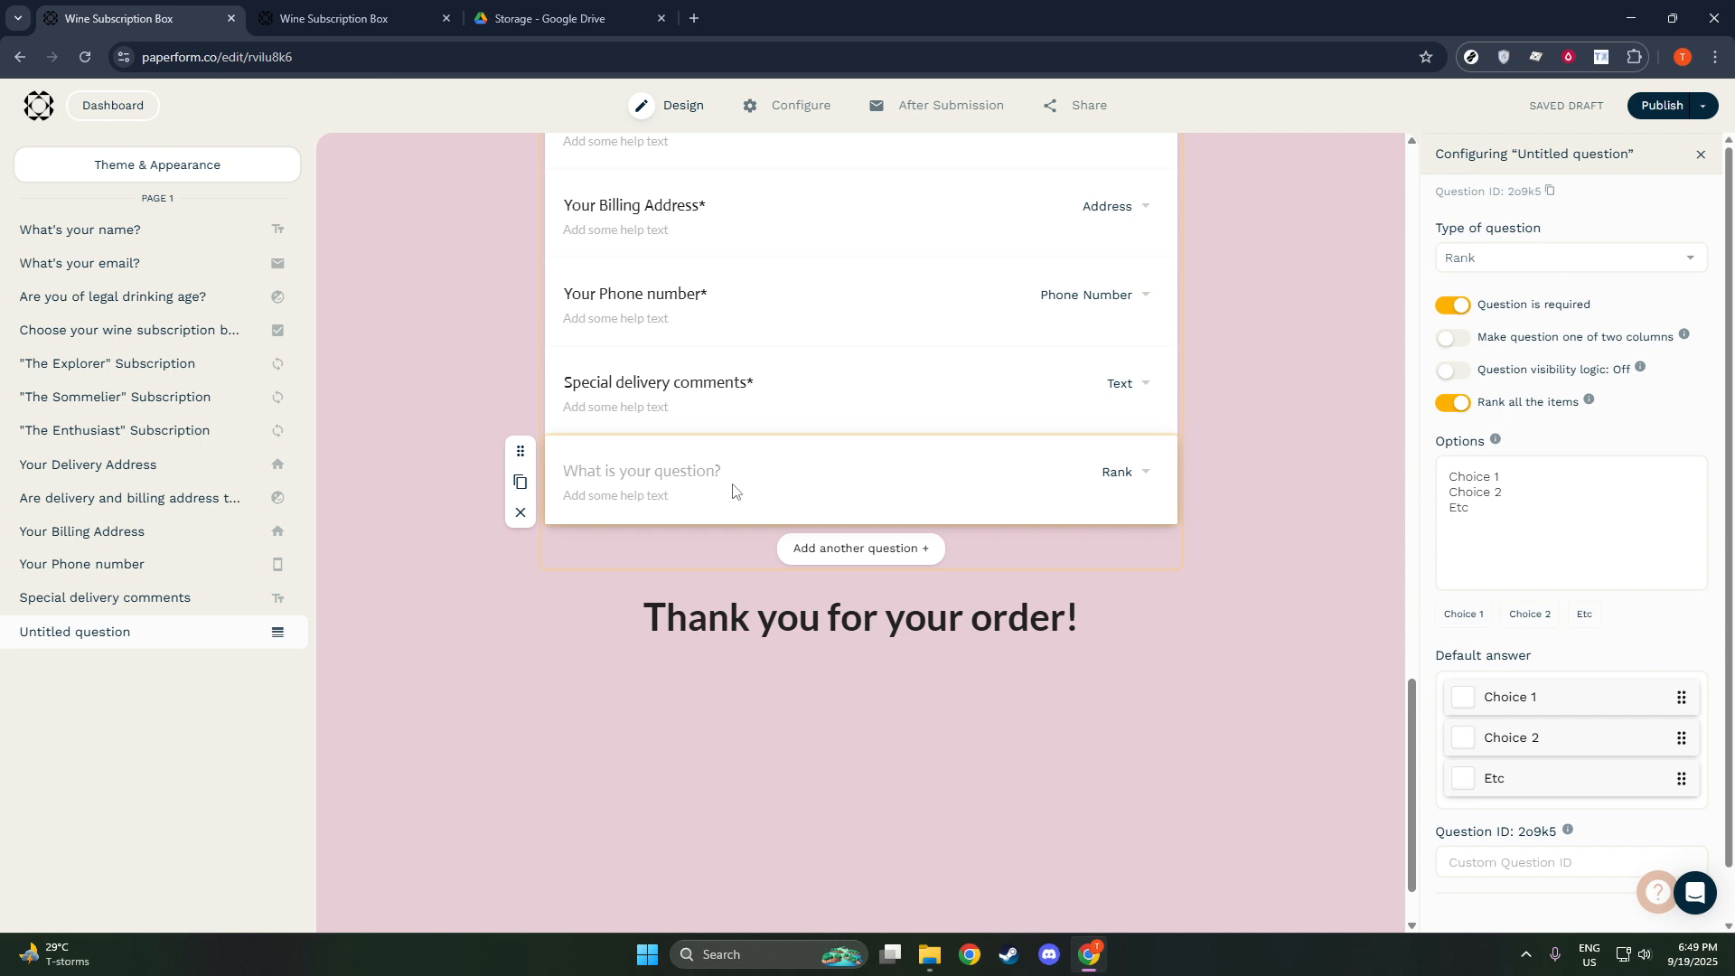
type("Rank the")
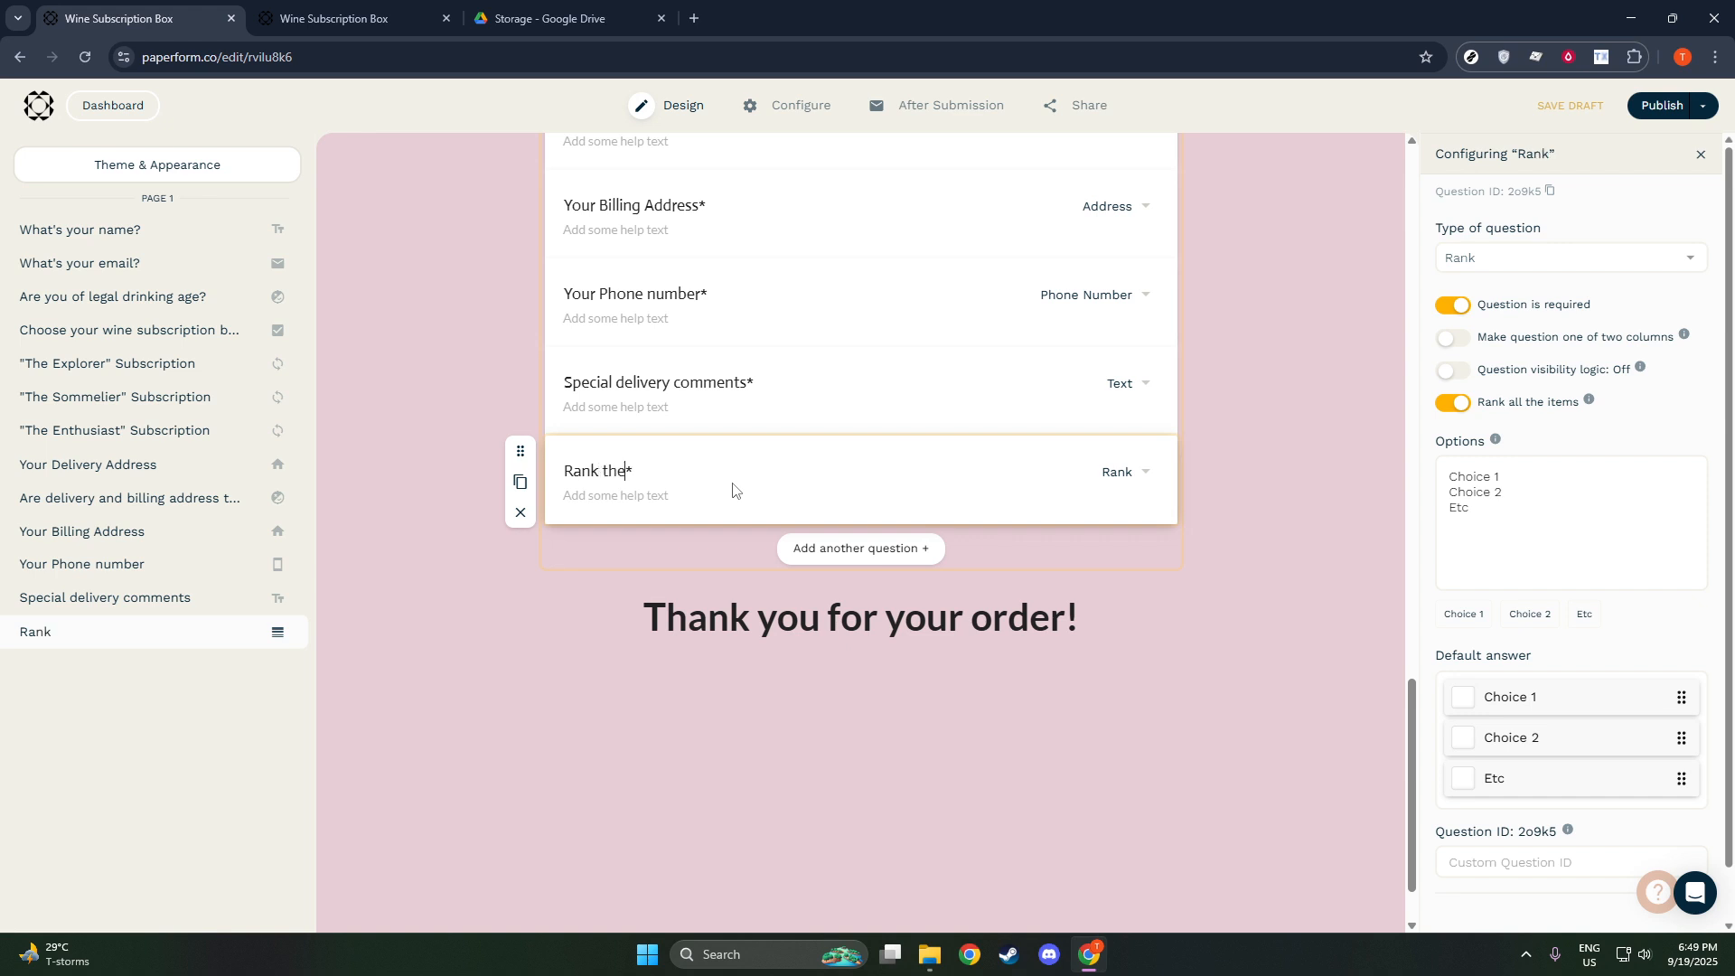
type("se choices ba")
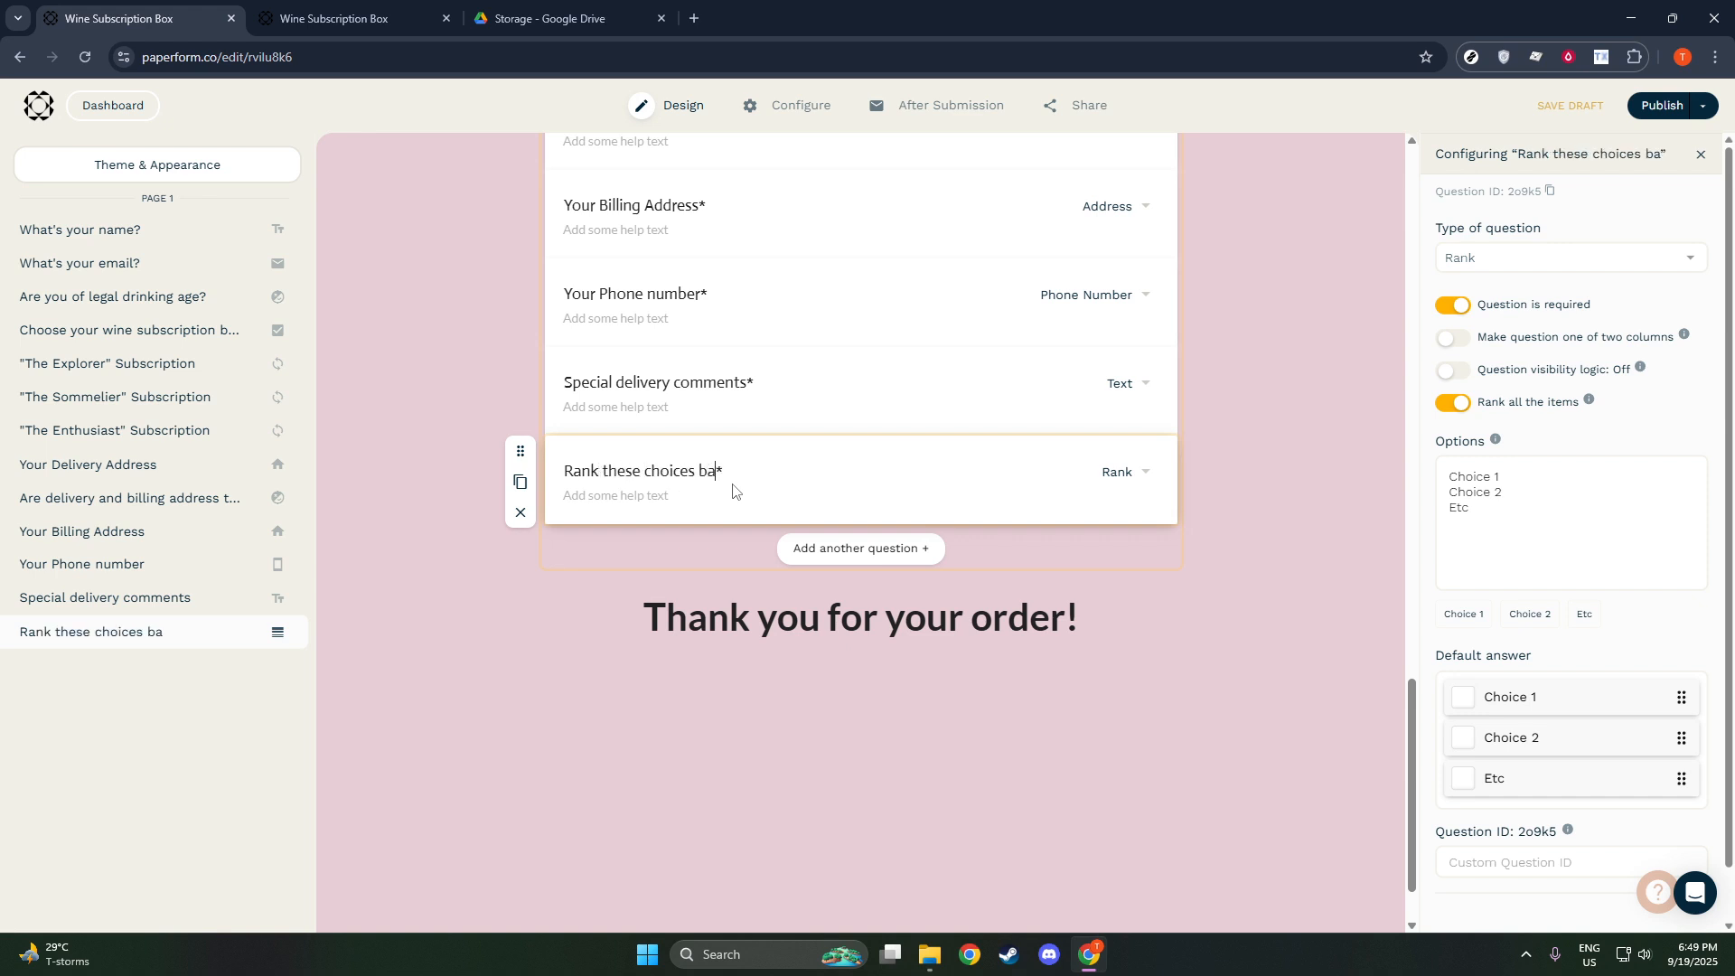
type("sed on ")
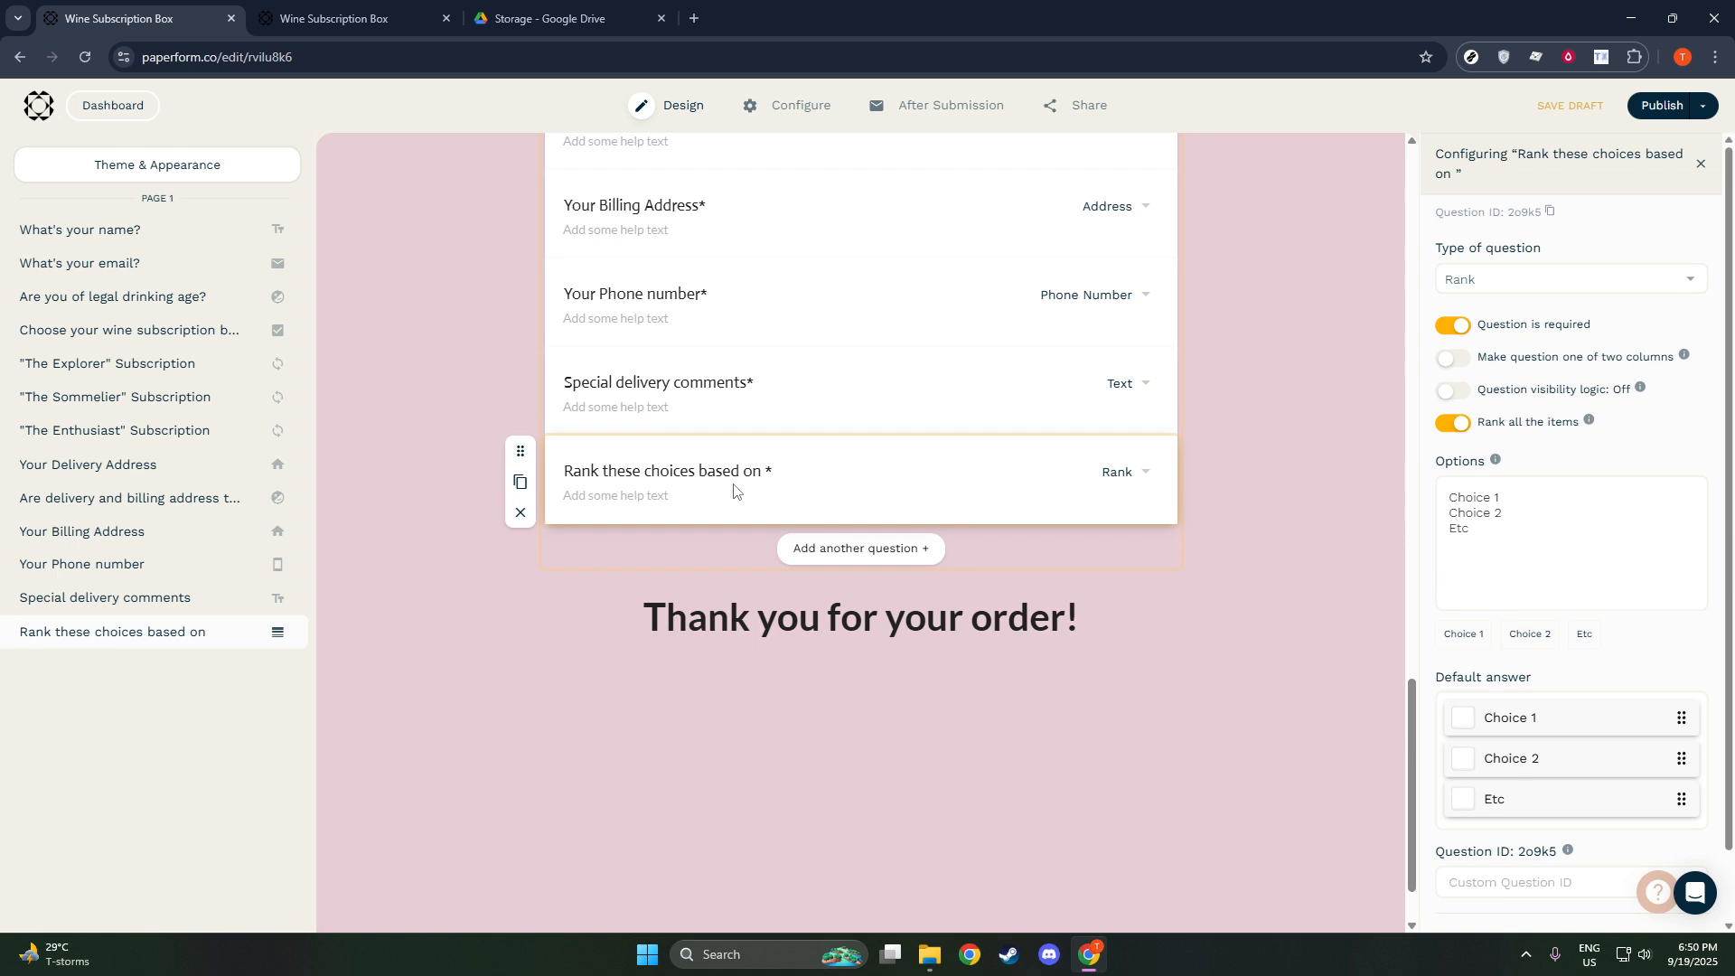
type("preference")
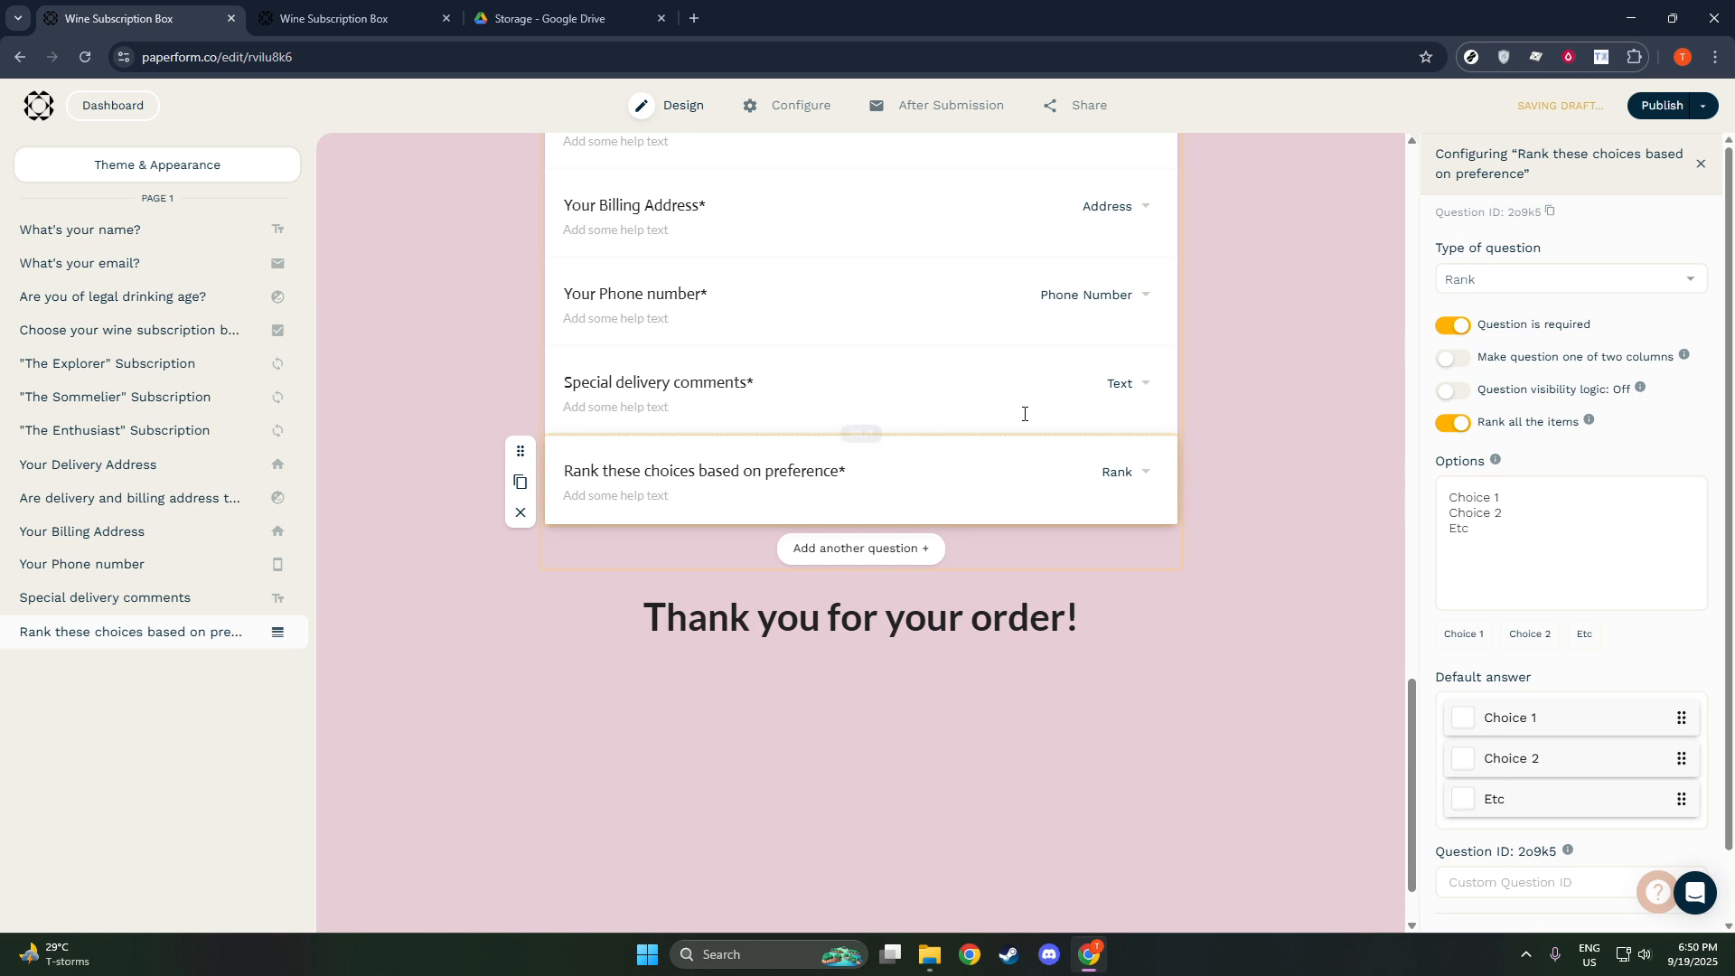
Reselect Rank as the question type, and switch "Rank all the items" off and back on
left_click(1531, 280)
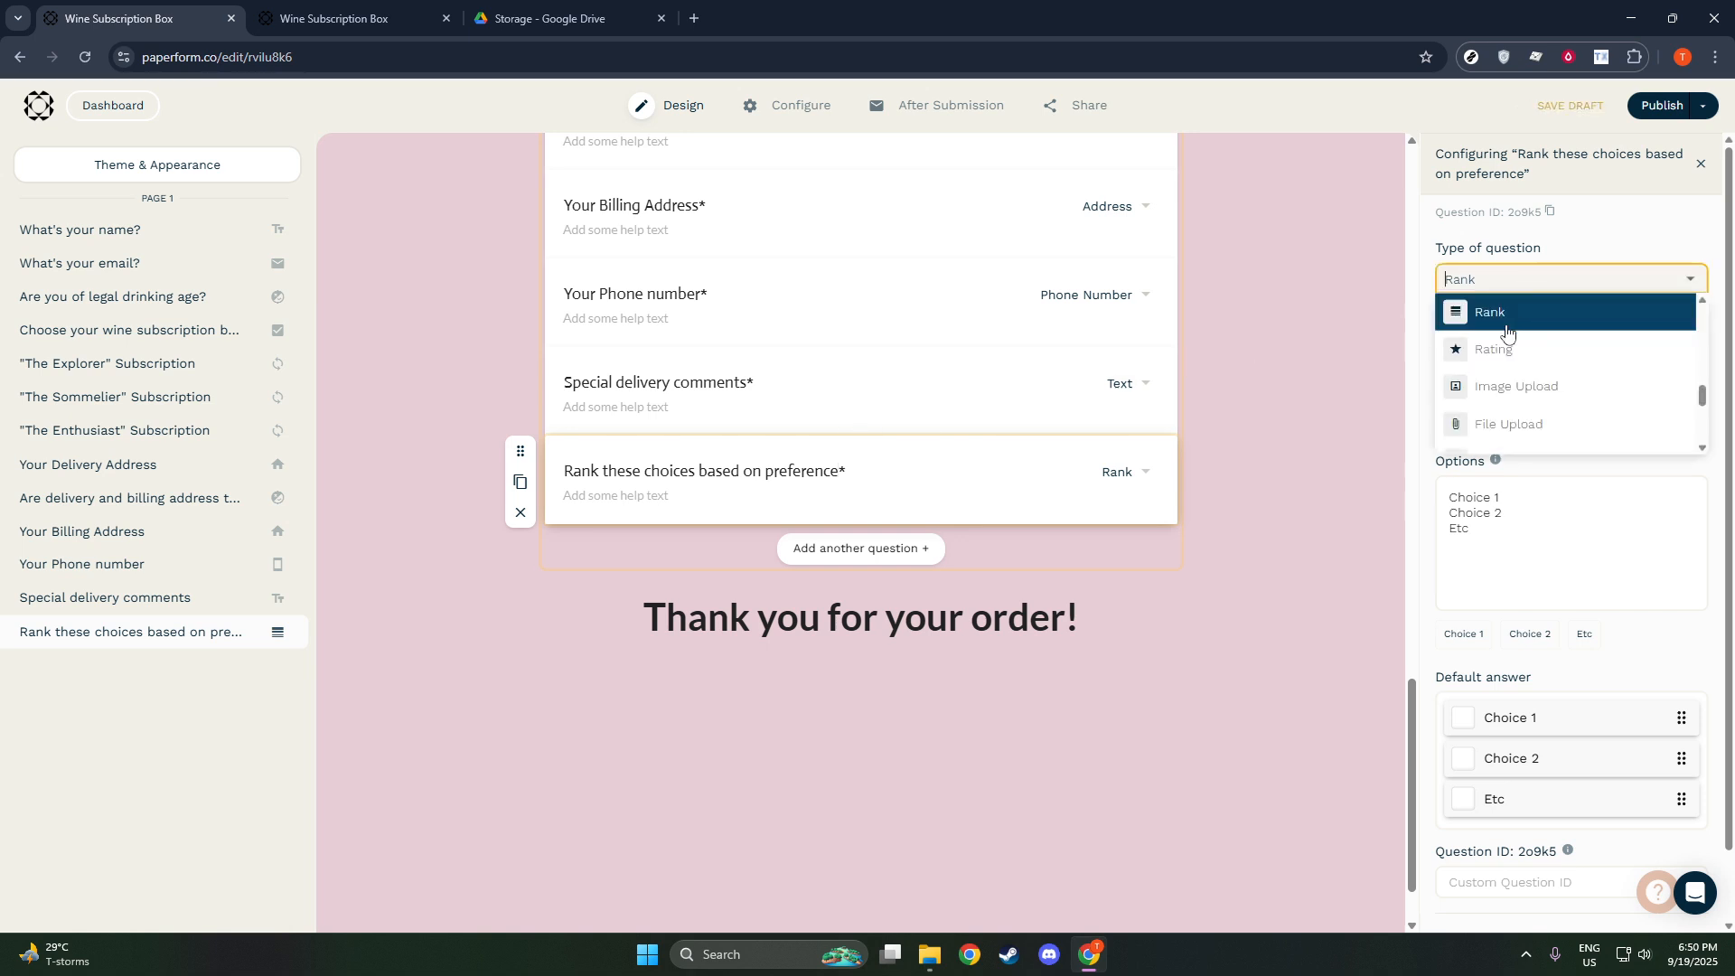
left_click(1509, 320)
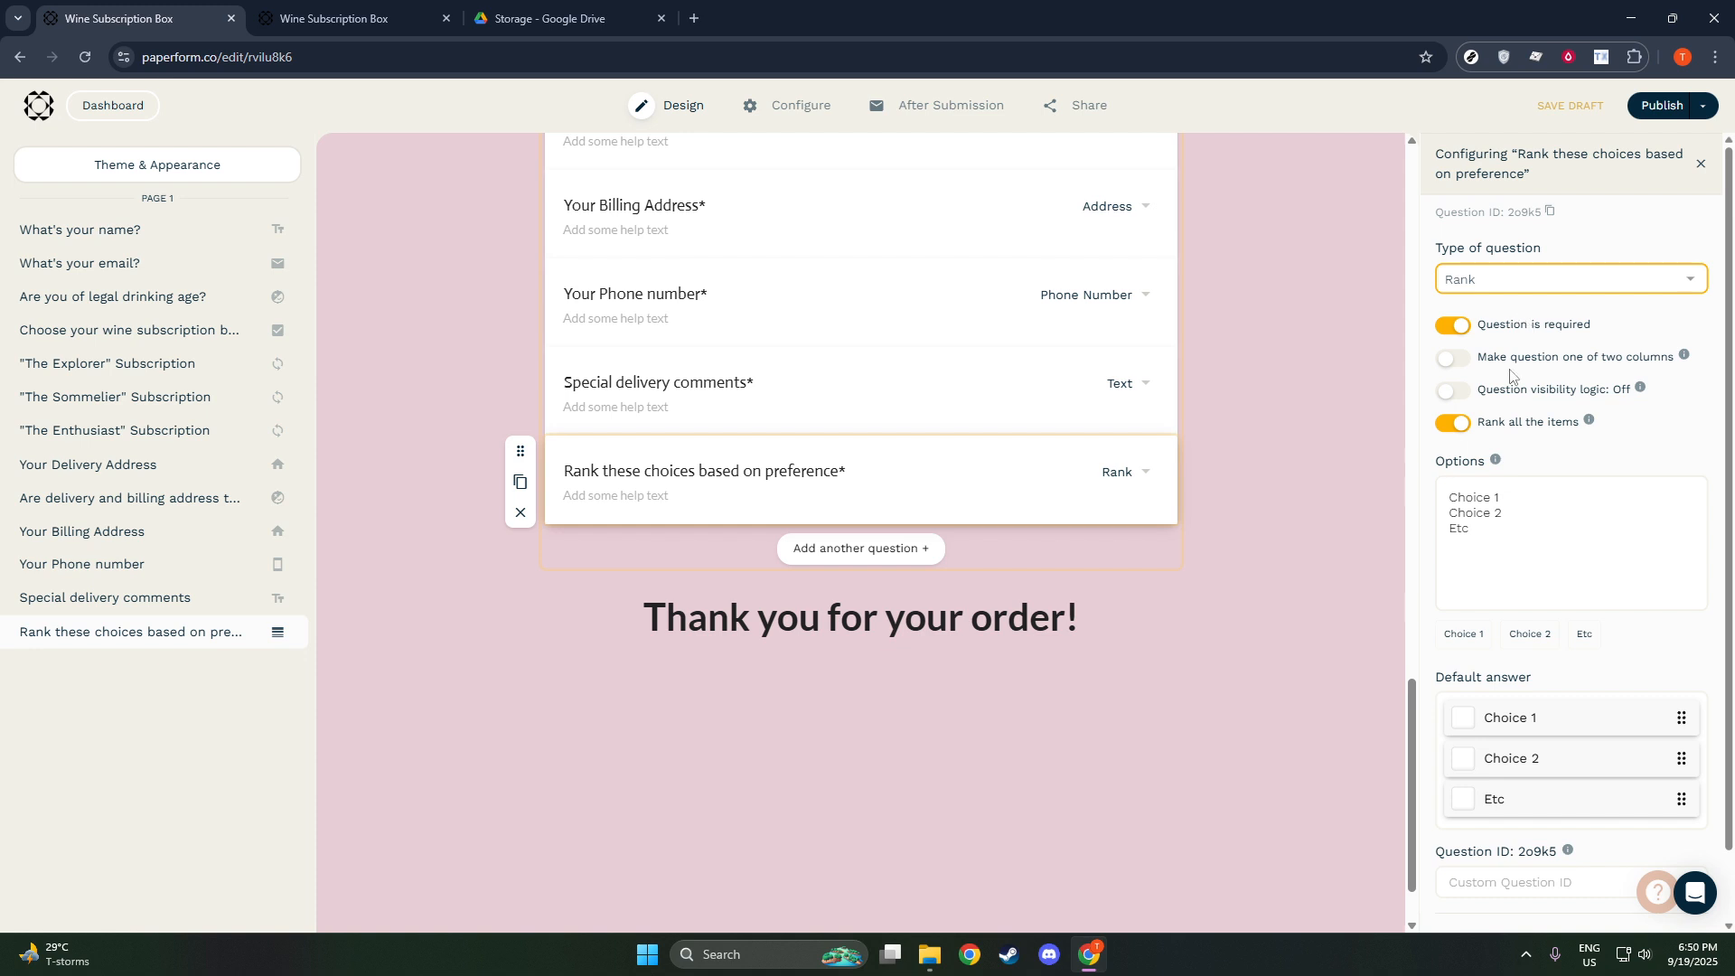
left_click(1456, 425)
left_click(1456, 424)
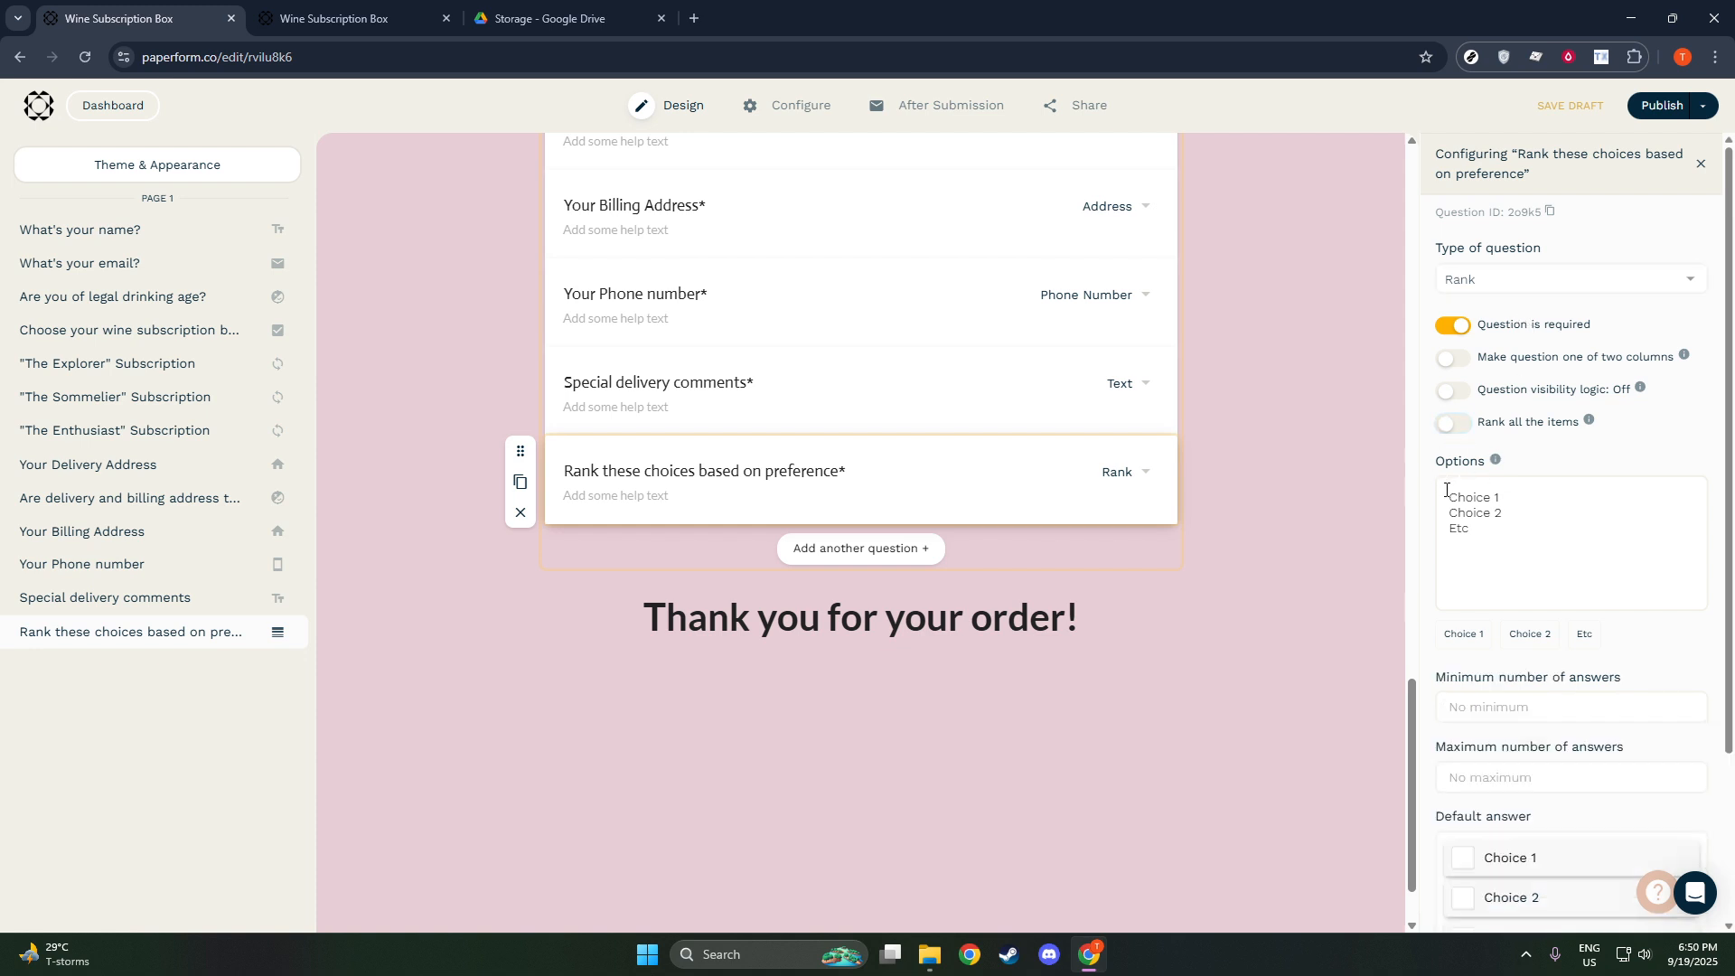
left_click(1446, 432)
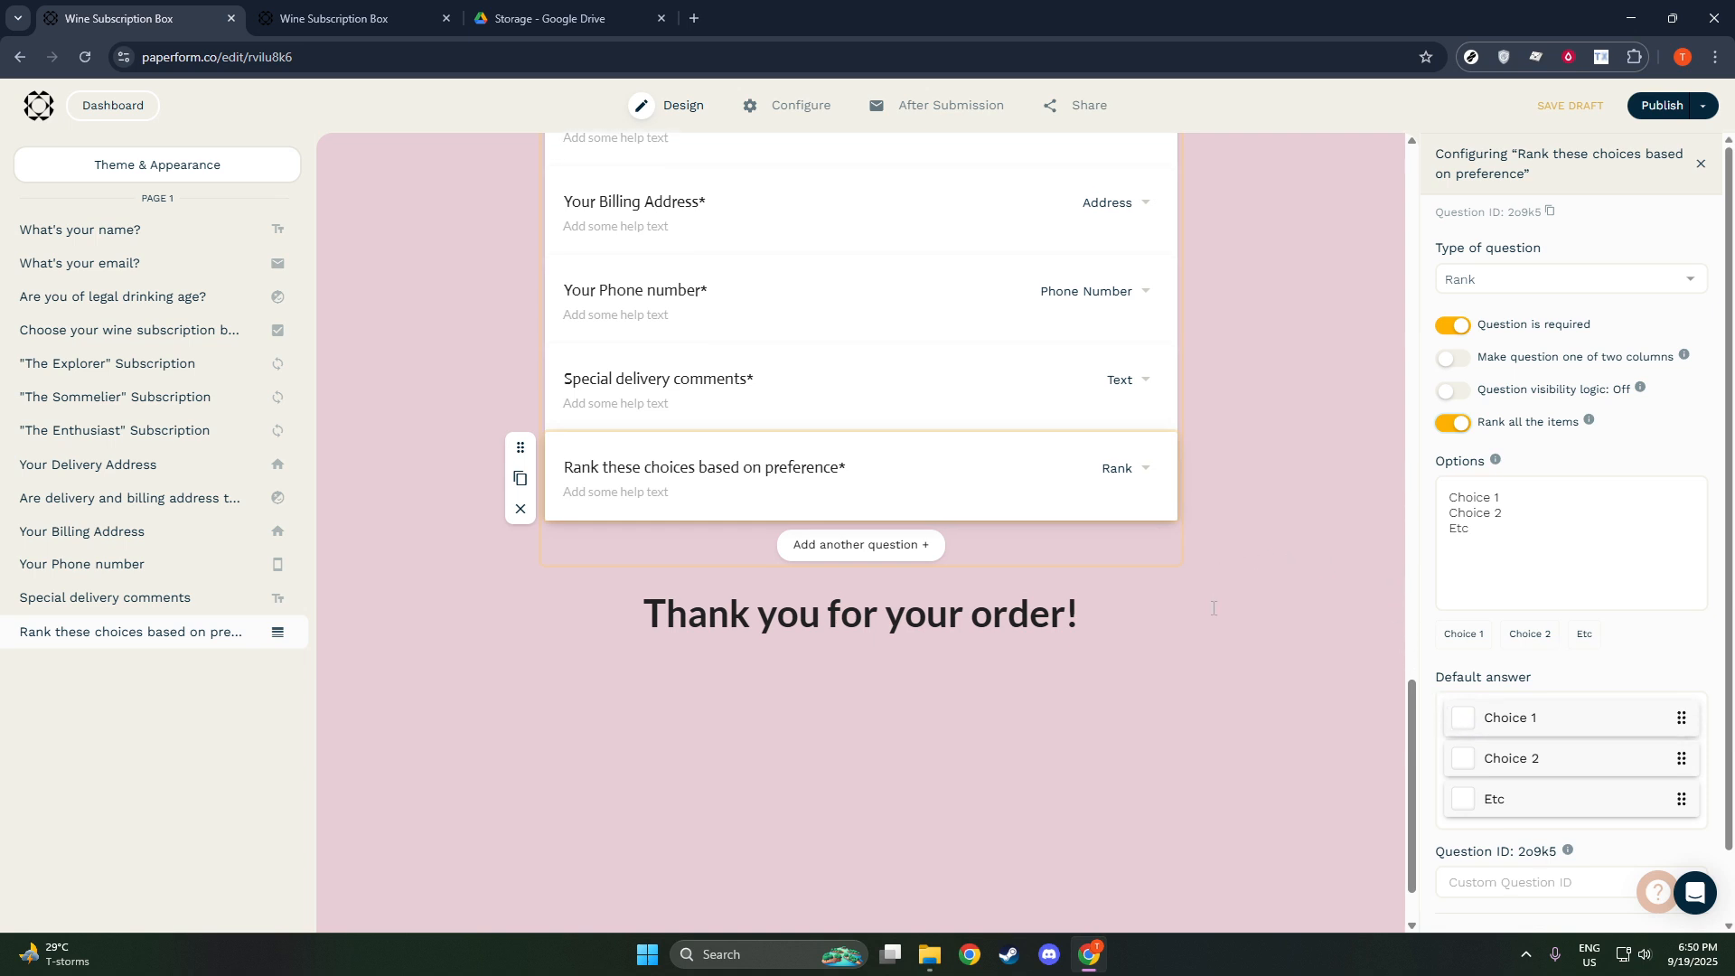
Switch the ranking question's visibility logic and two-column option on and back off, without choosing a logic condition
scroll(1213, 597, "down", 1)
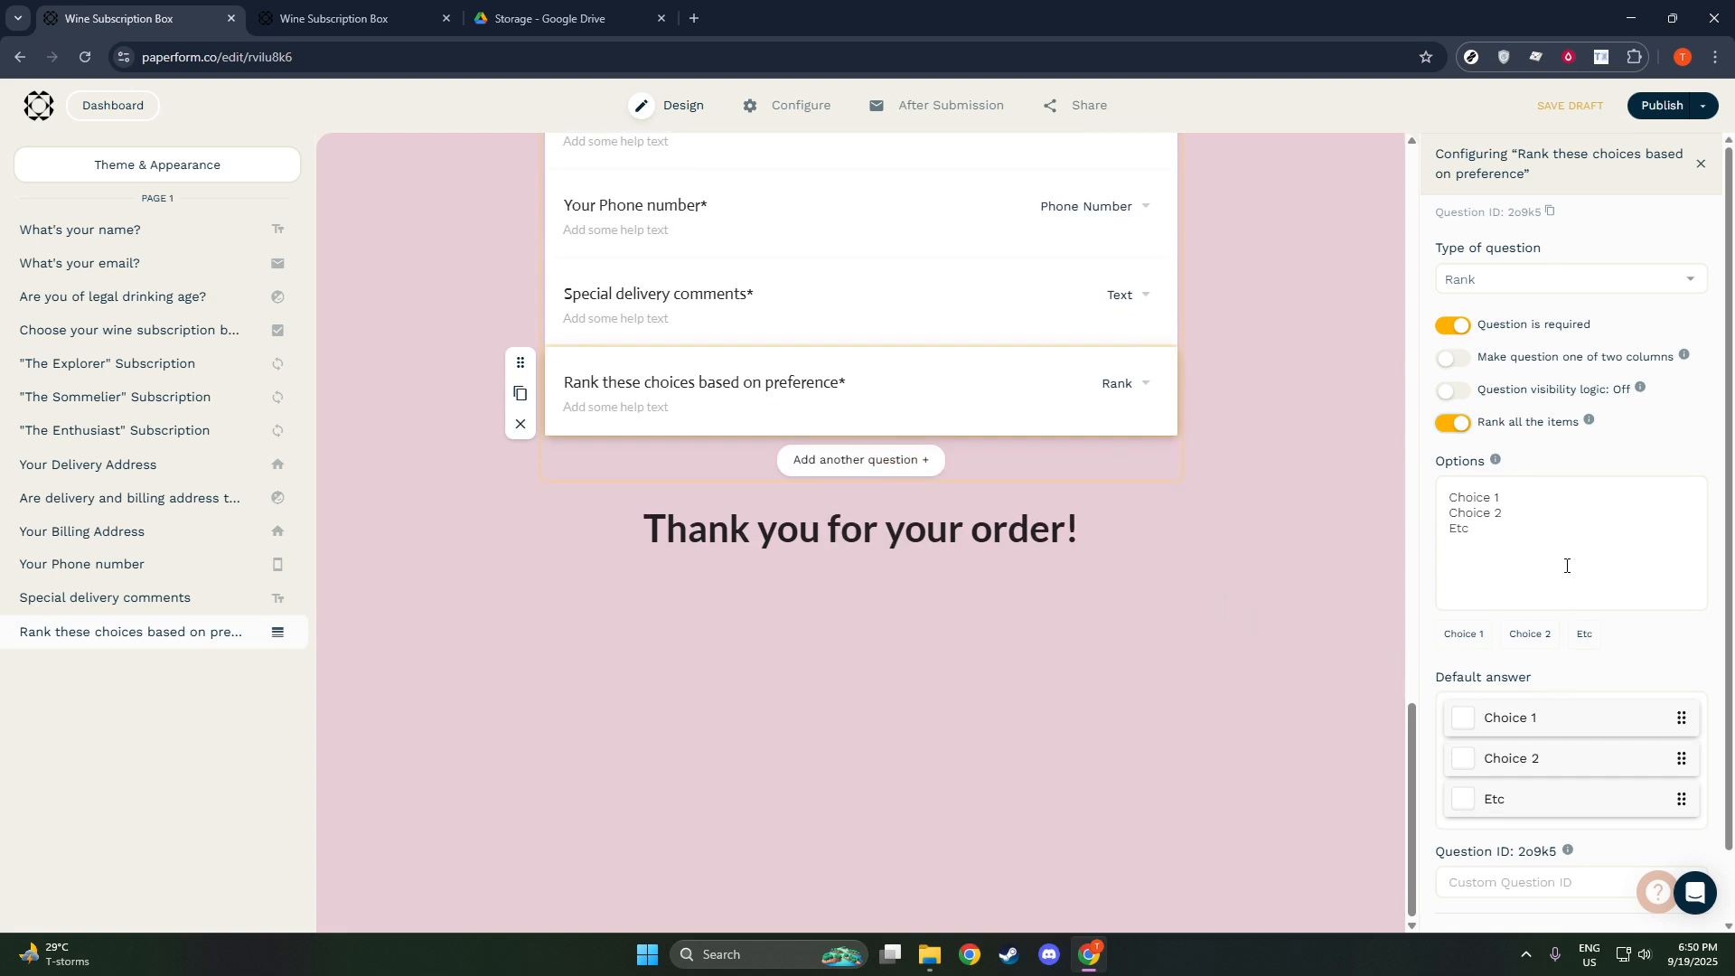
left_click(1446, 389)
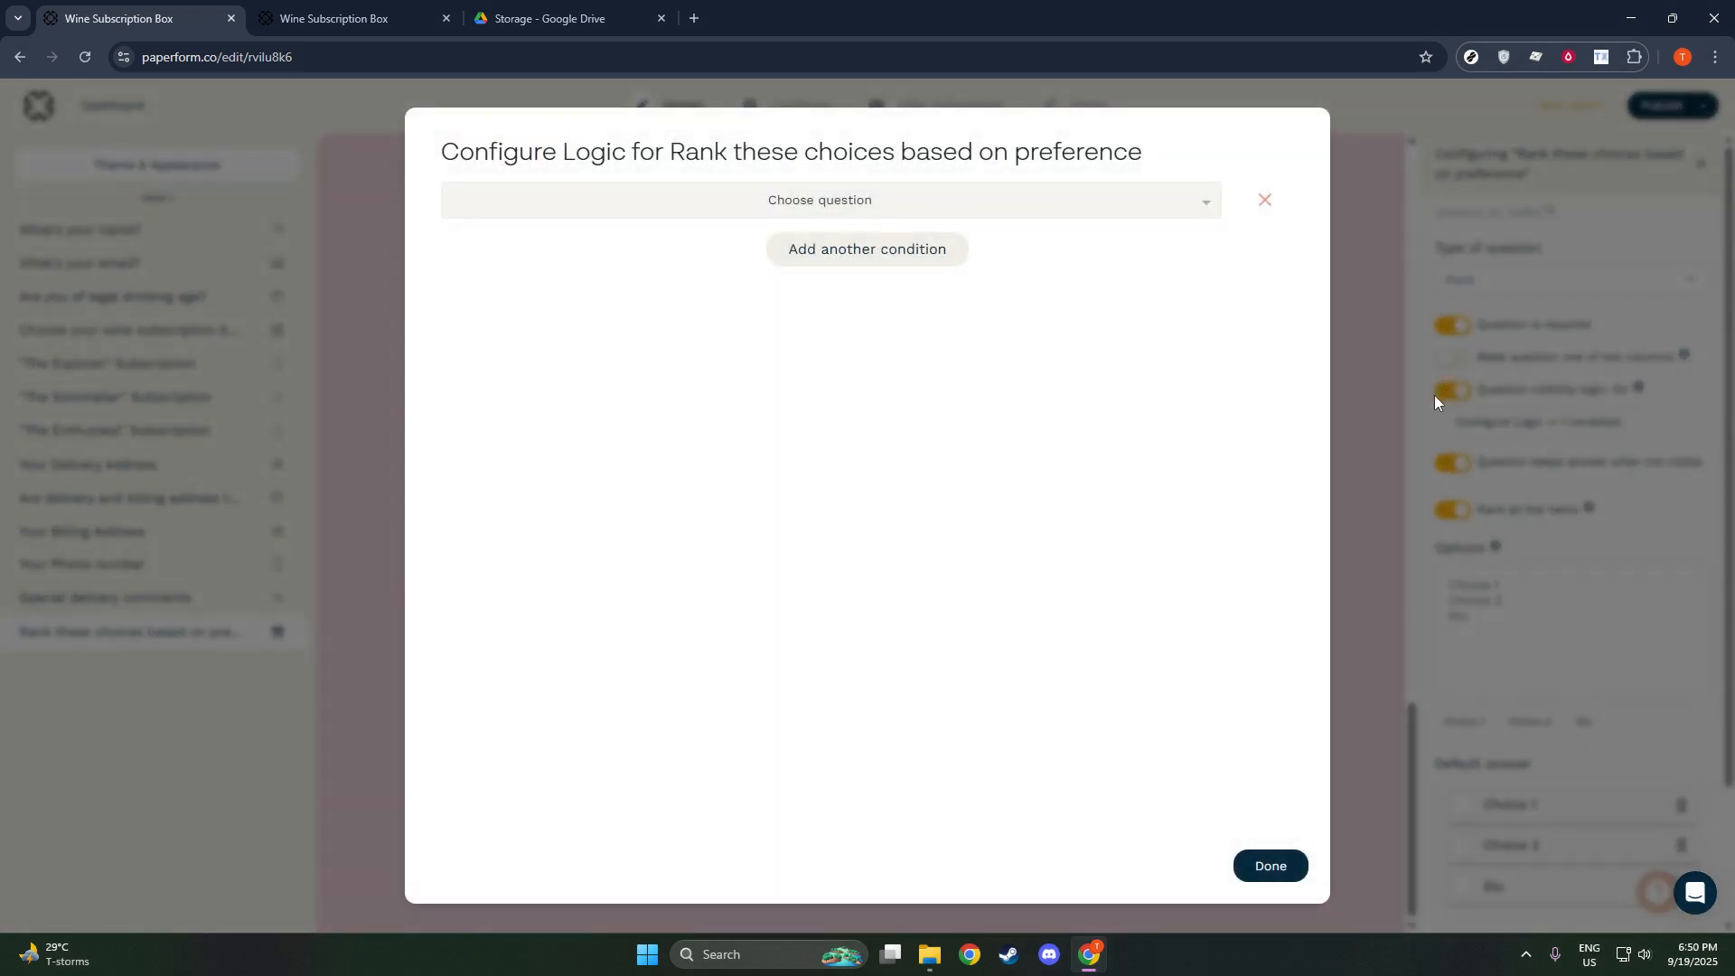
left_click(1283, 868)
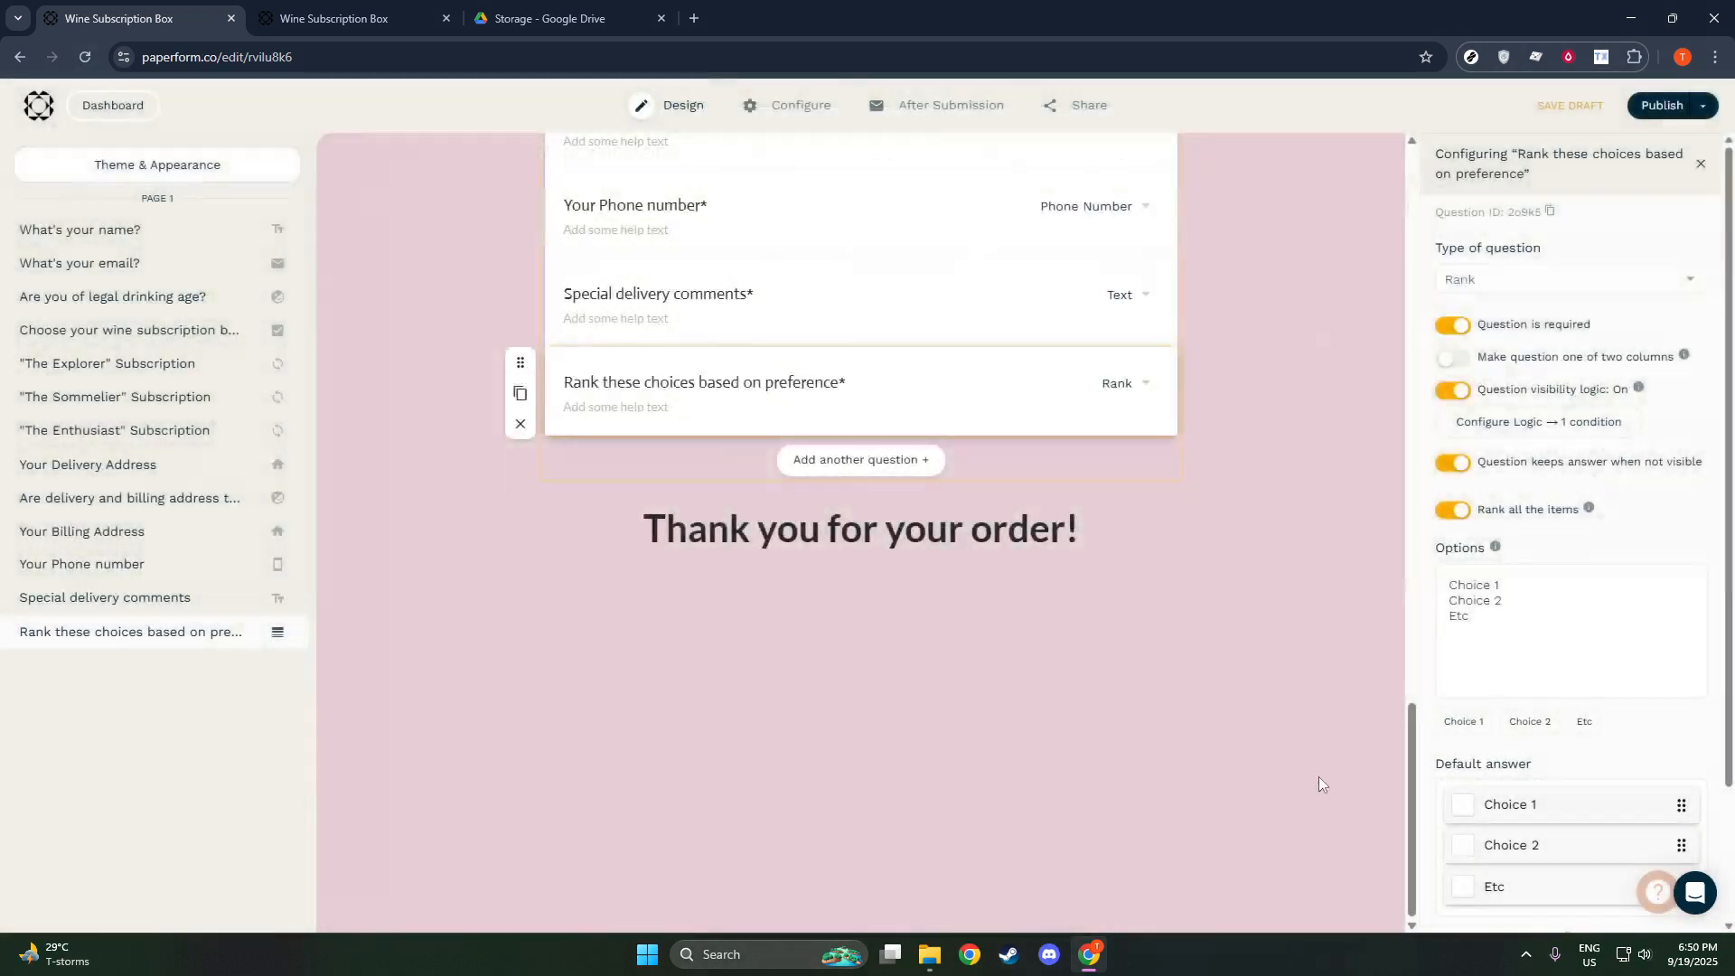
left_click(1458, 395)
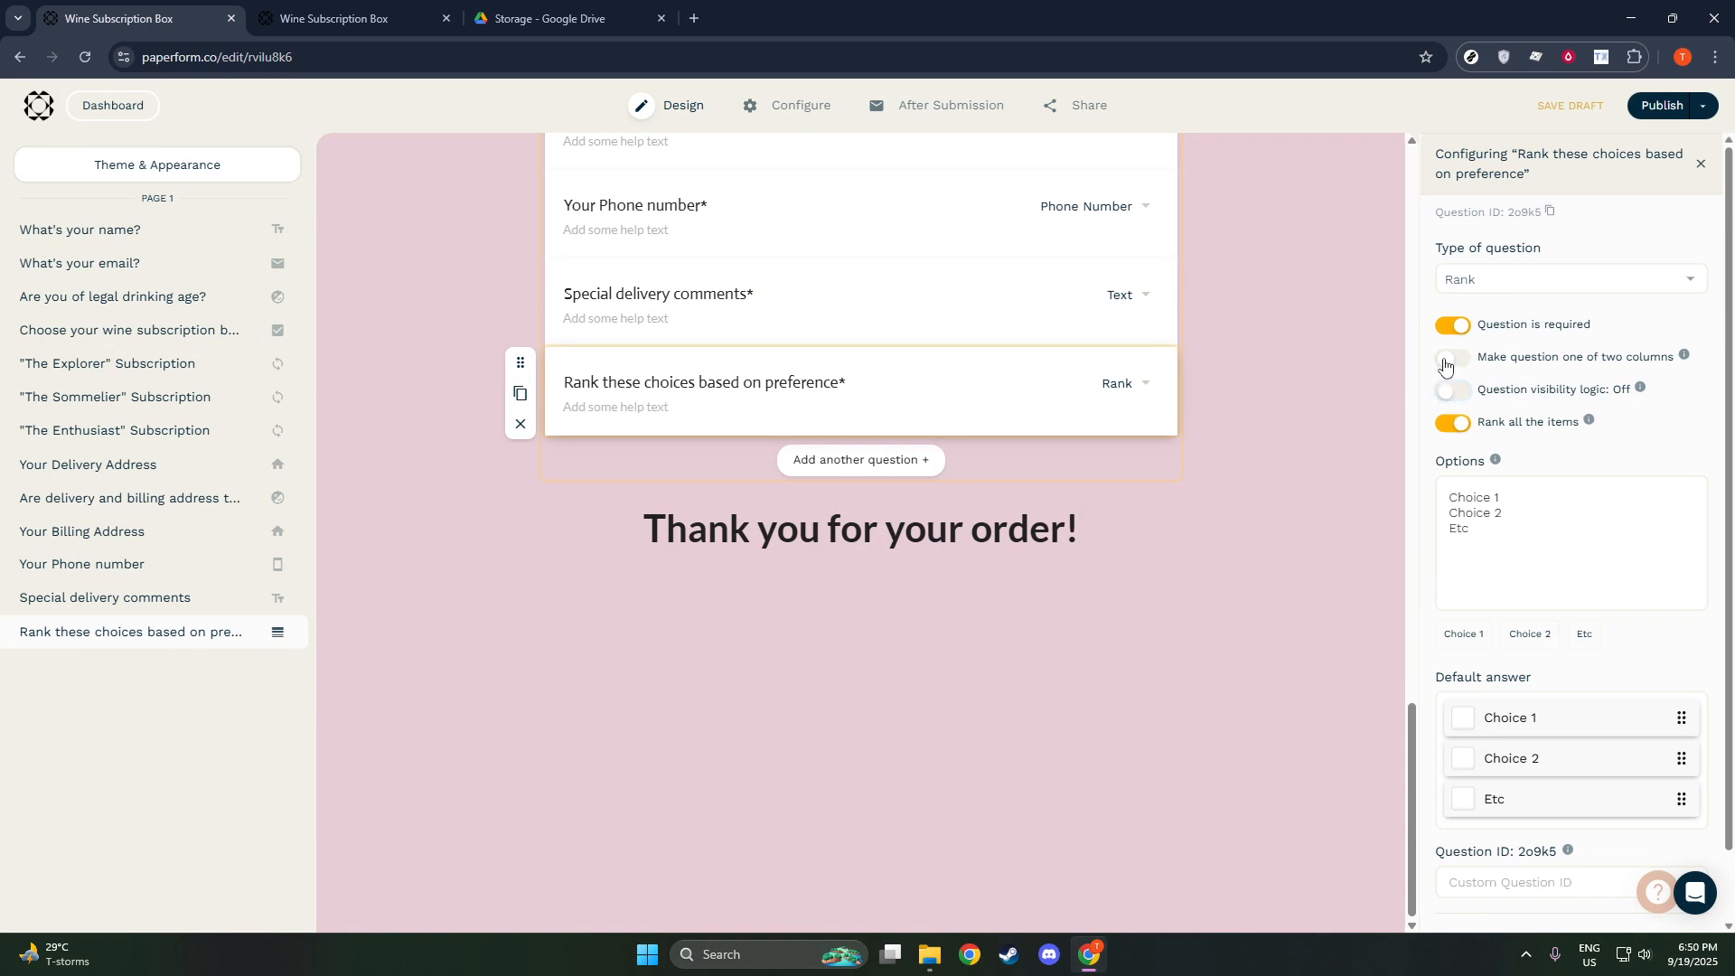
left_click(1446, 361)
left_click(1445, 359)
Try a default answer with Choice 1 ranked 1, and remove the default answer
left_click(1464, 719)
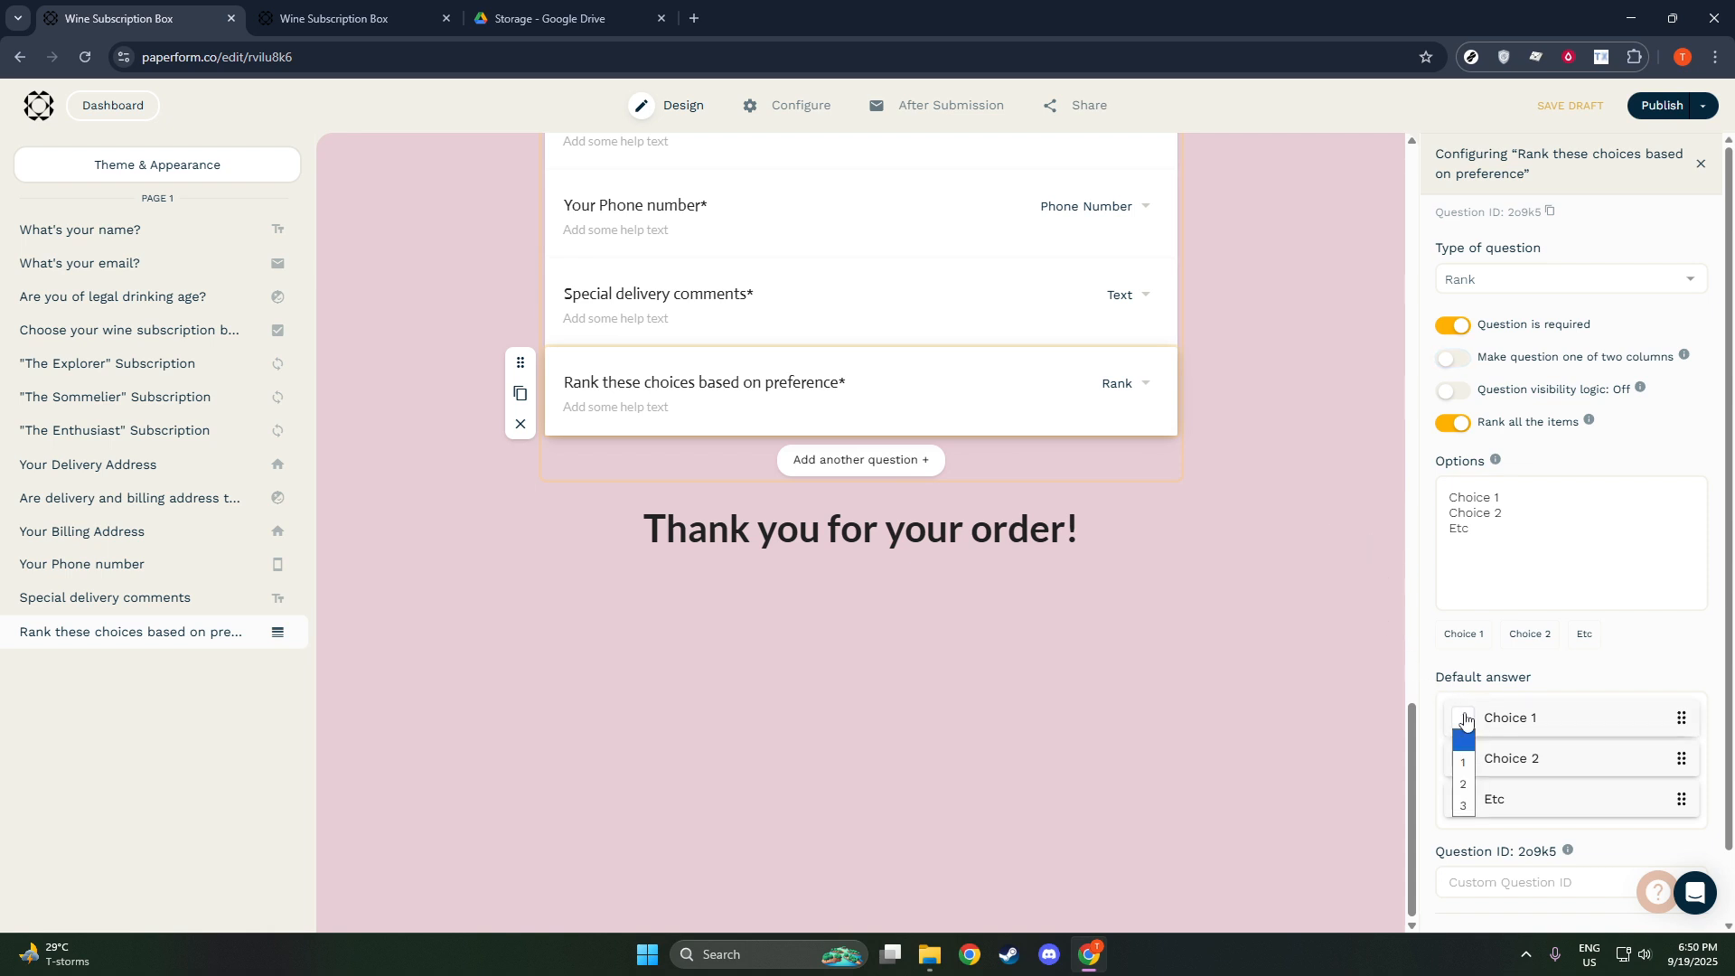
left_click(1463, 763)
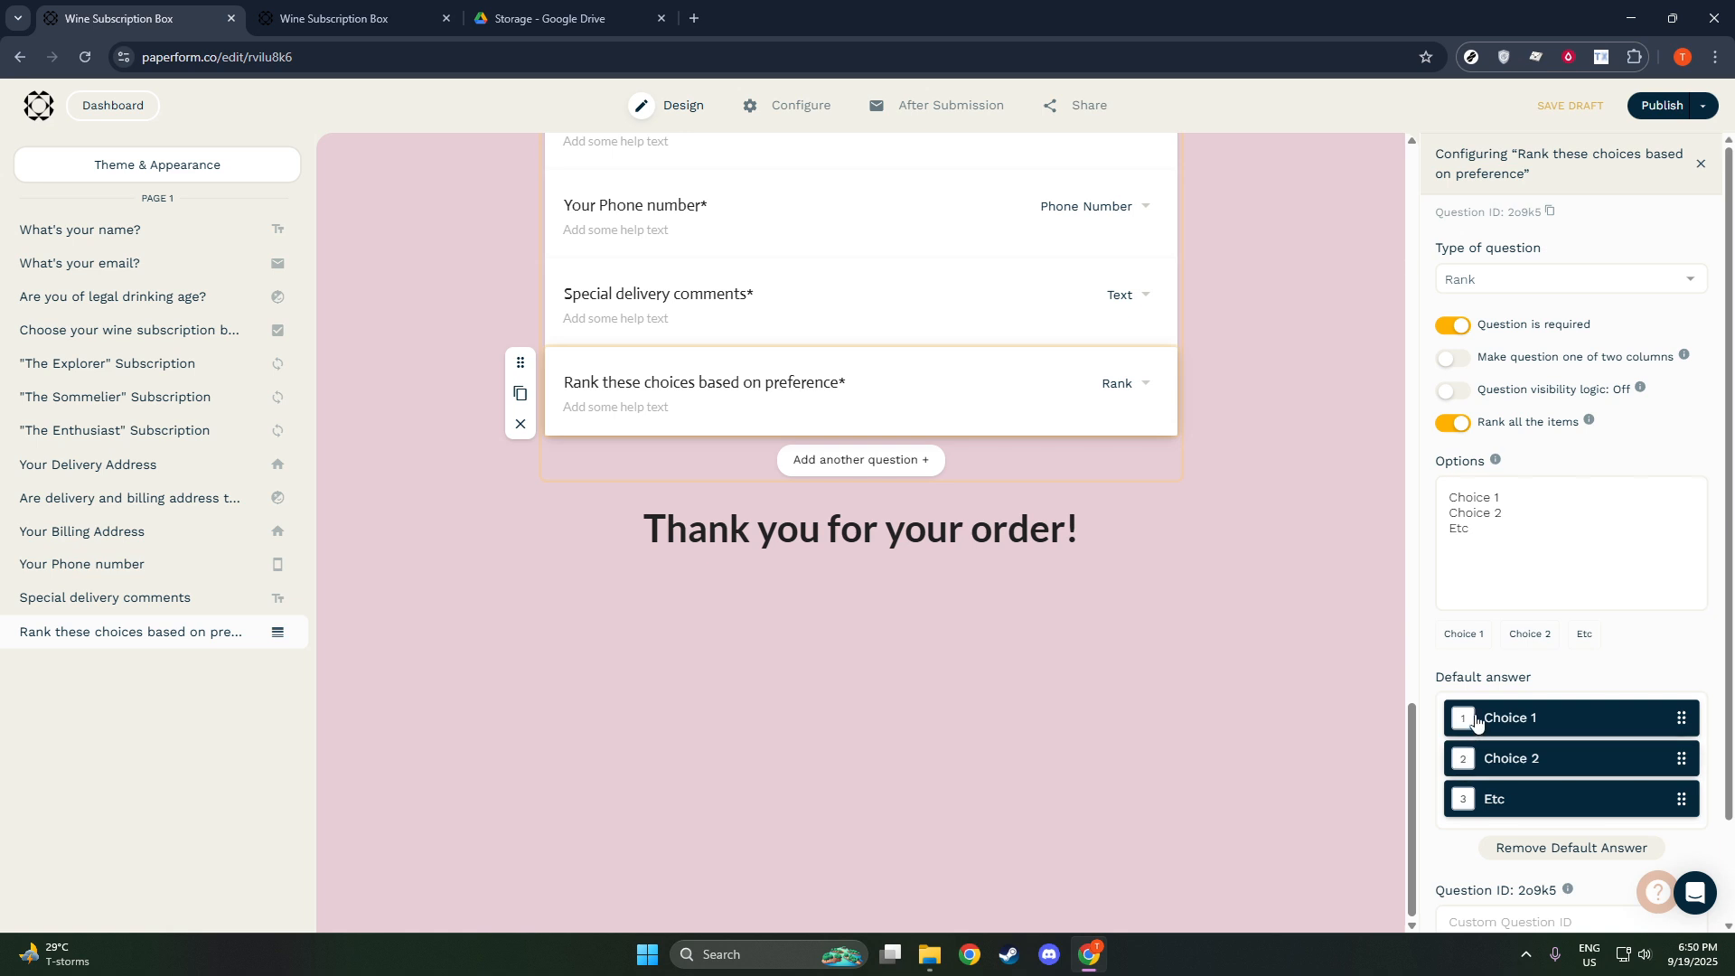
left_click(1458, 757)
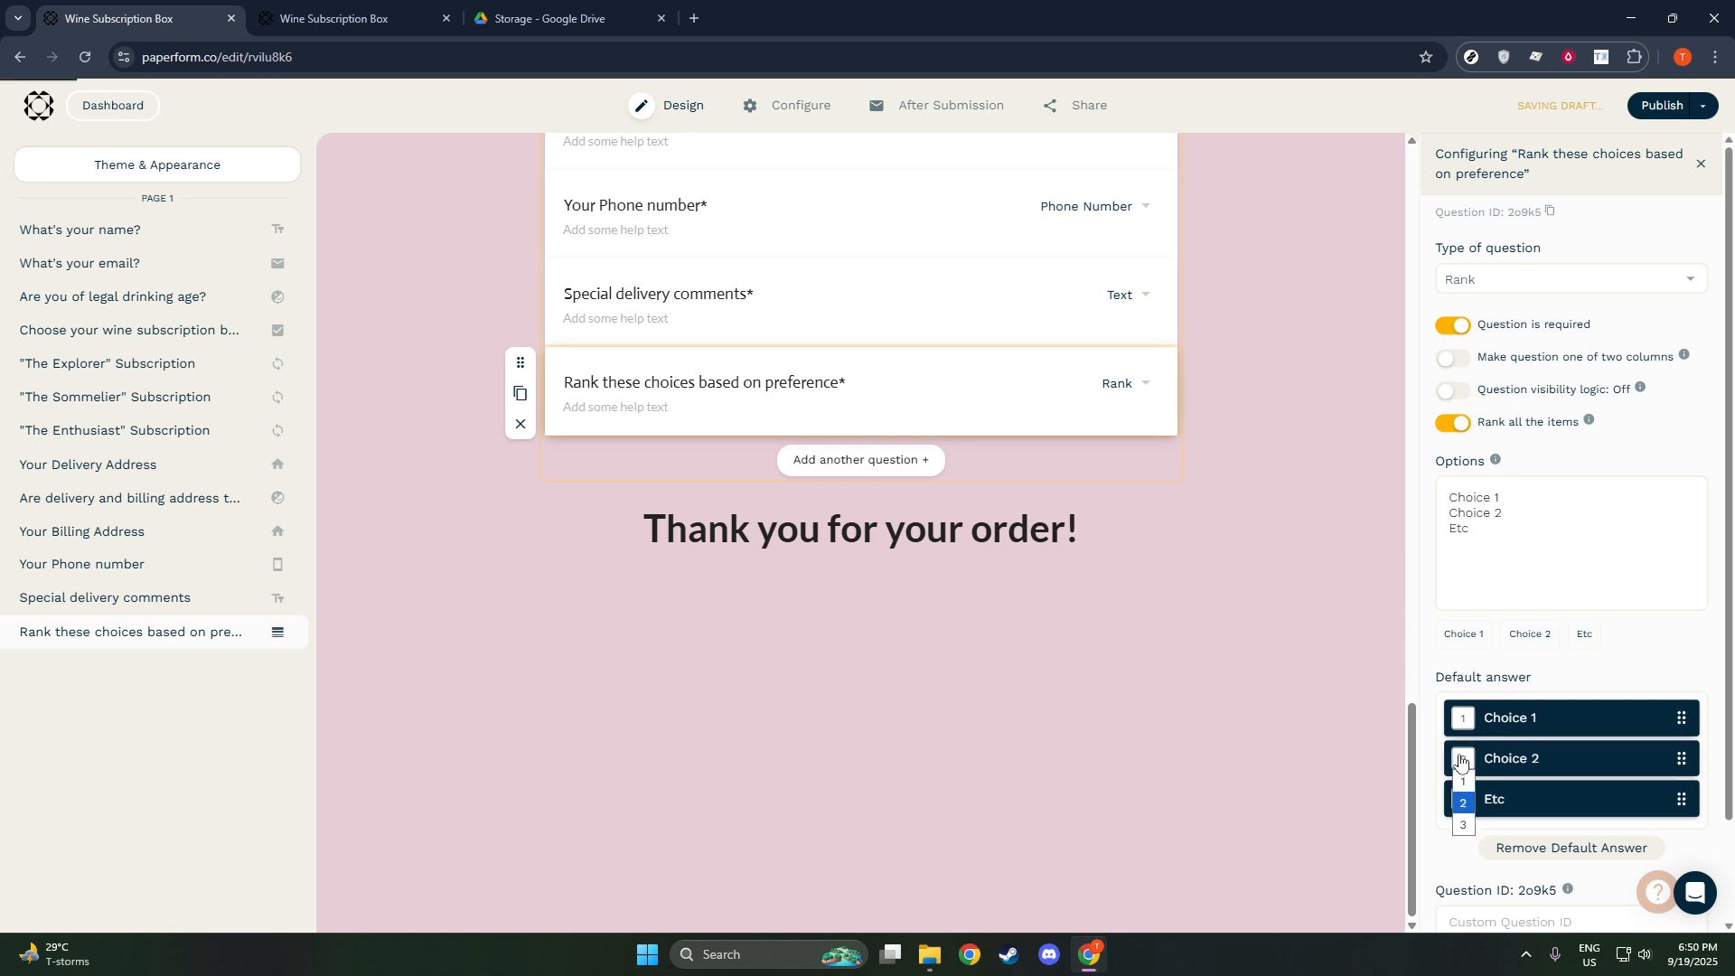
left_click(1538, 856)
left_click(1538, 857)
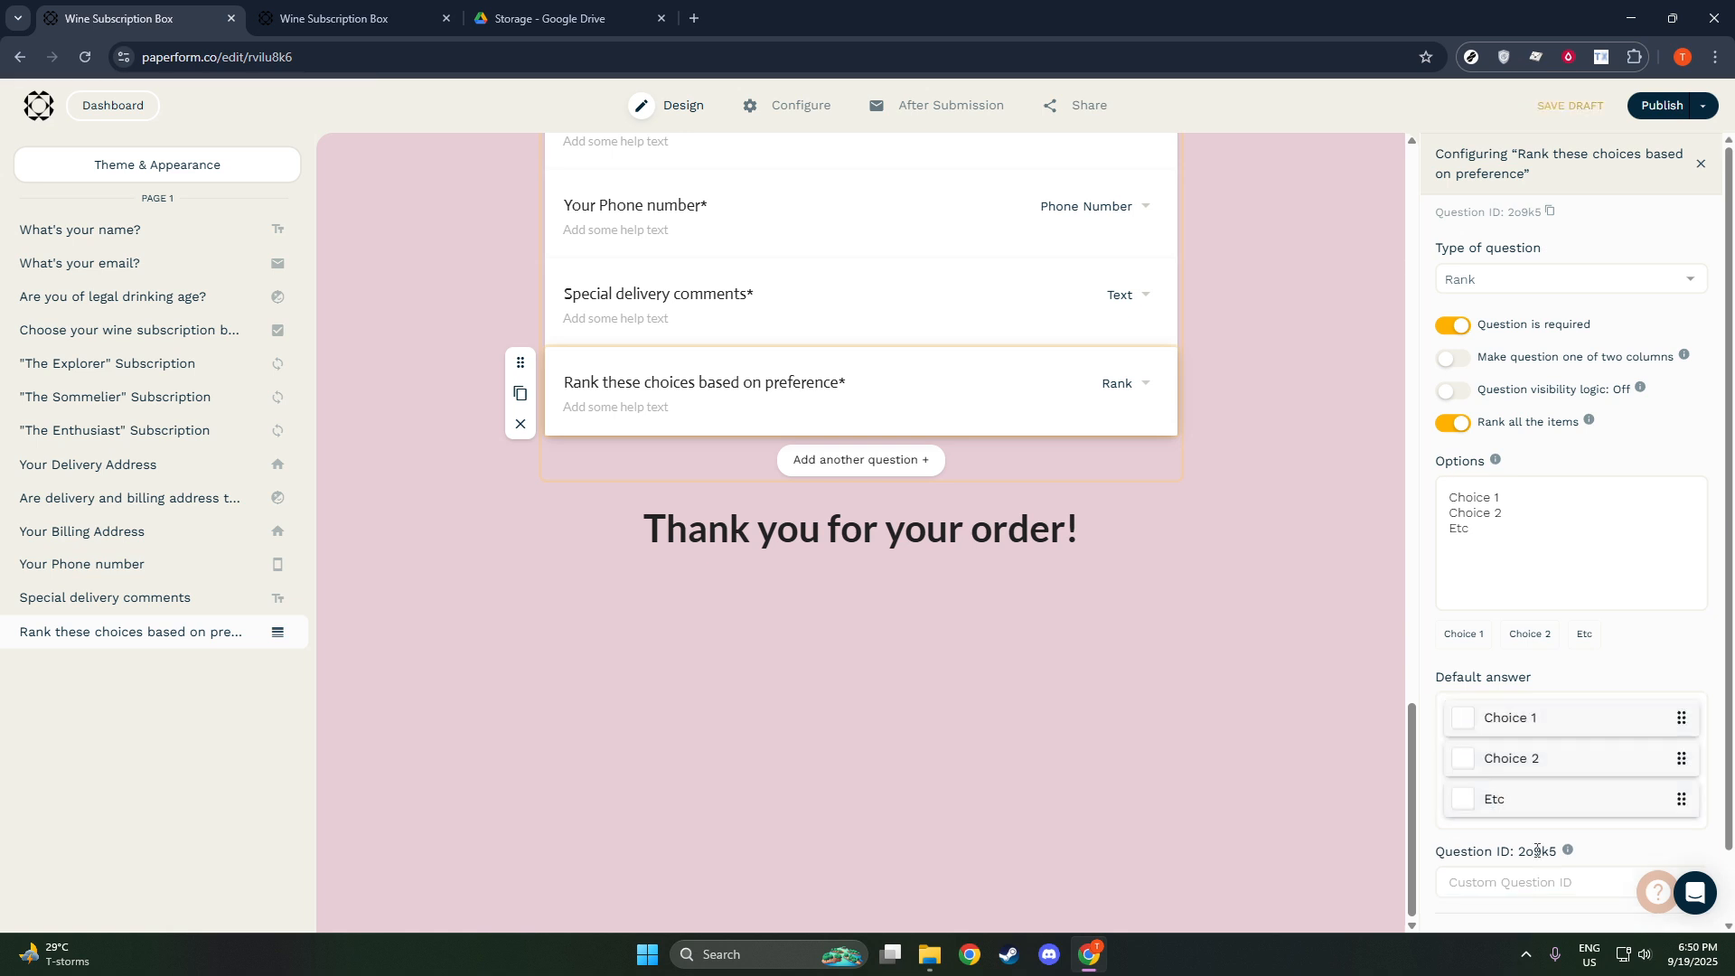
Save the form as a draft and open a preview of the changes
scroll(1457, 670, "down", 1)
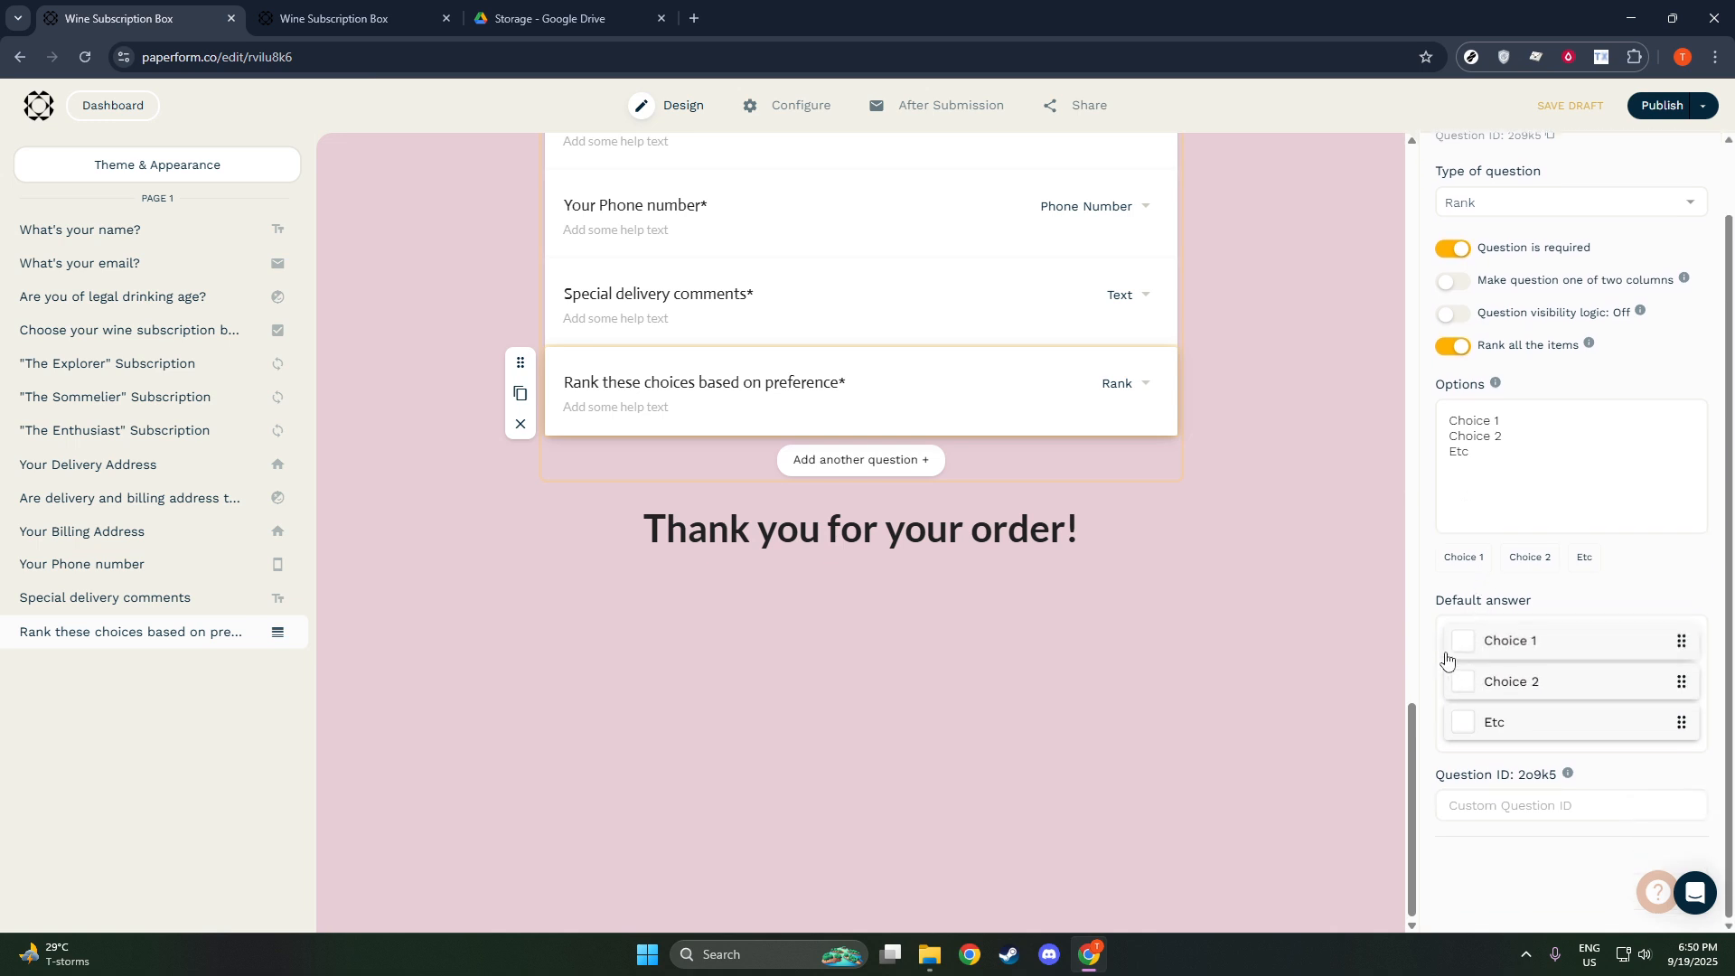
scroll(1426, 668, "up", 1)
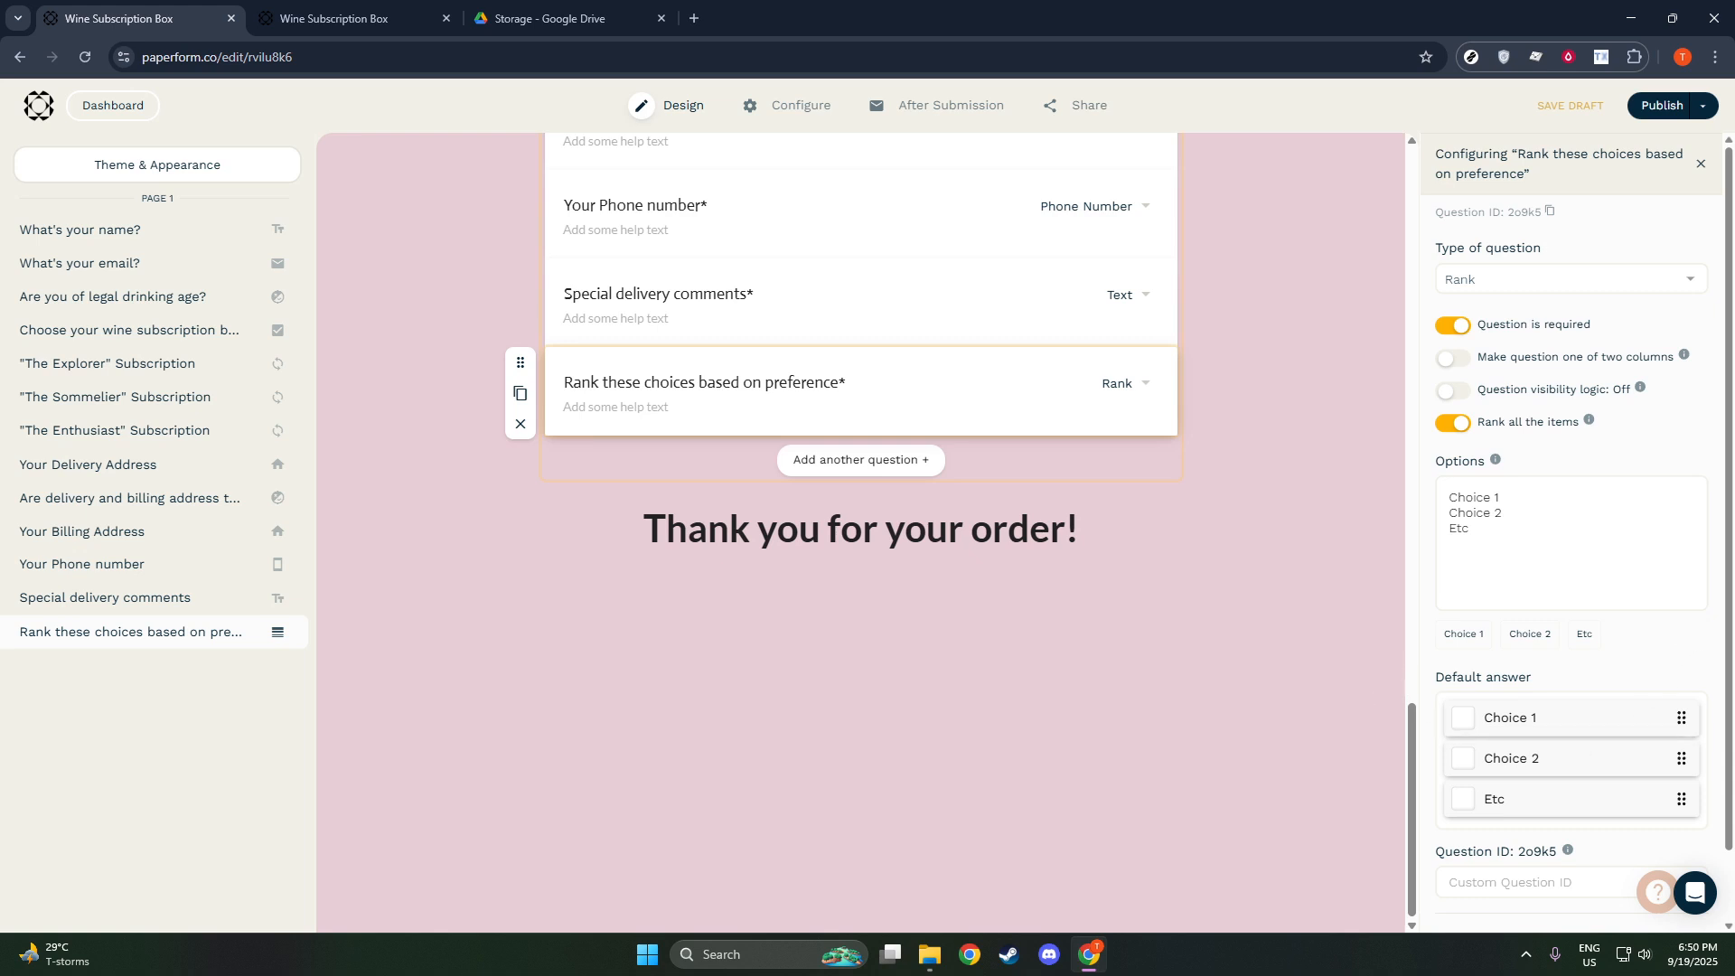
left_click(1582, 112)
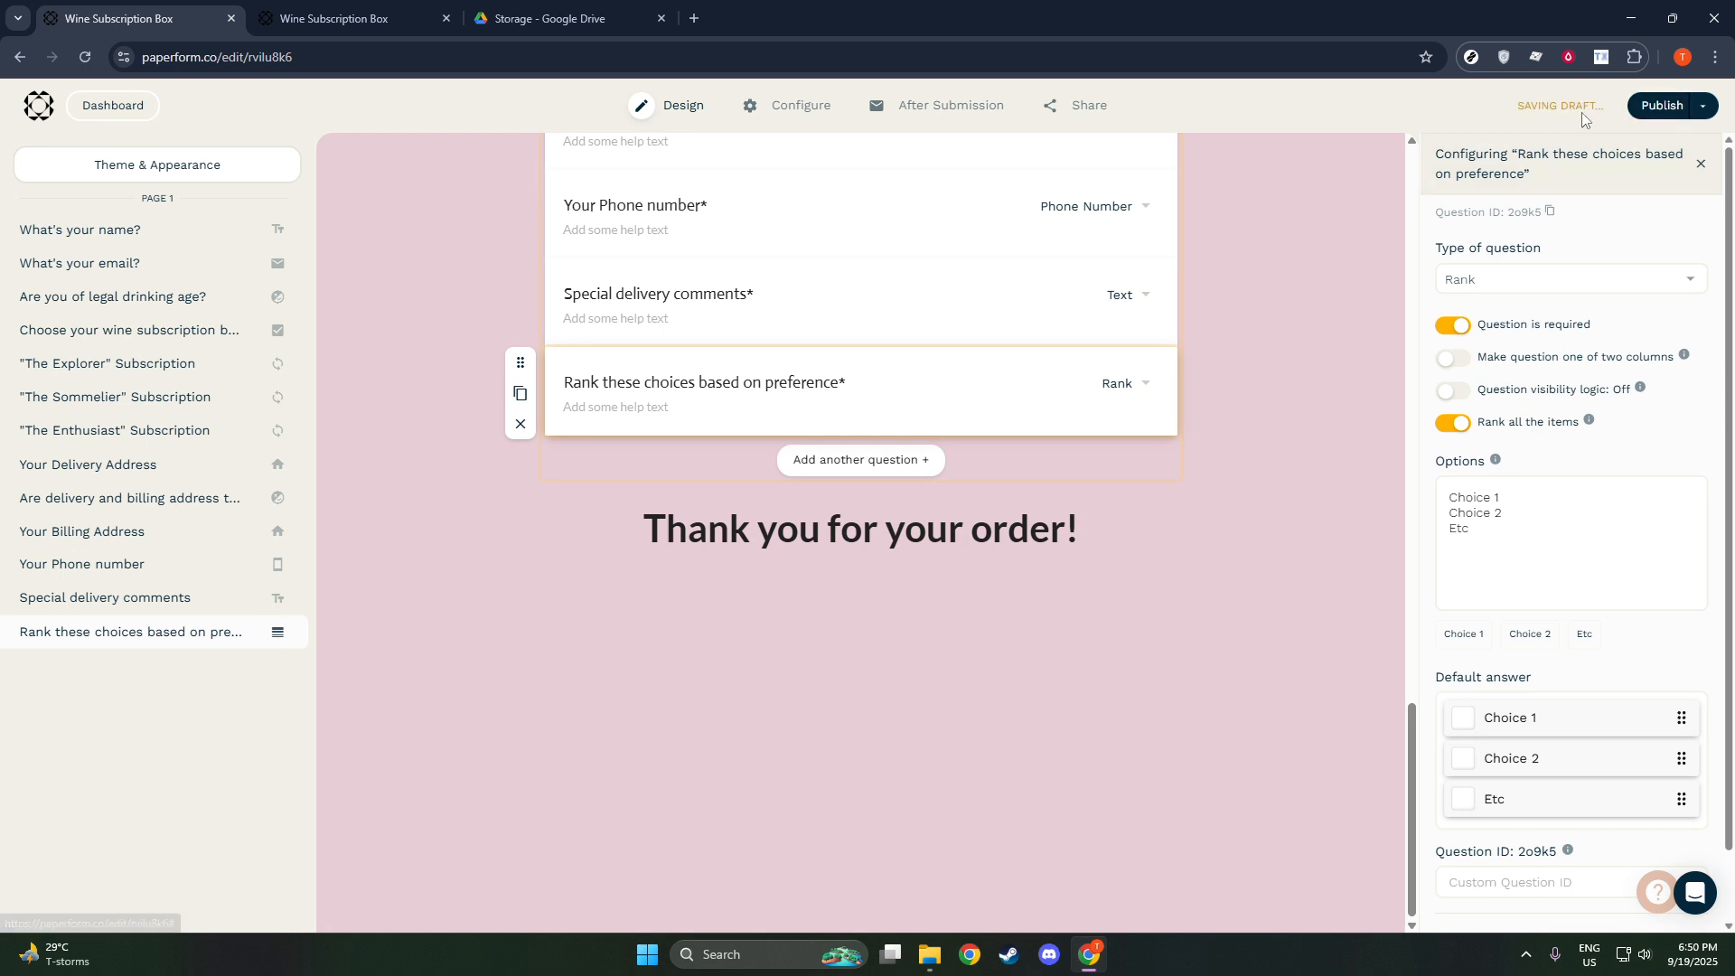
left_click(1706, 115)
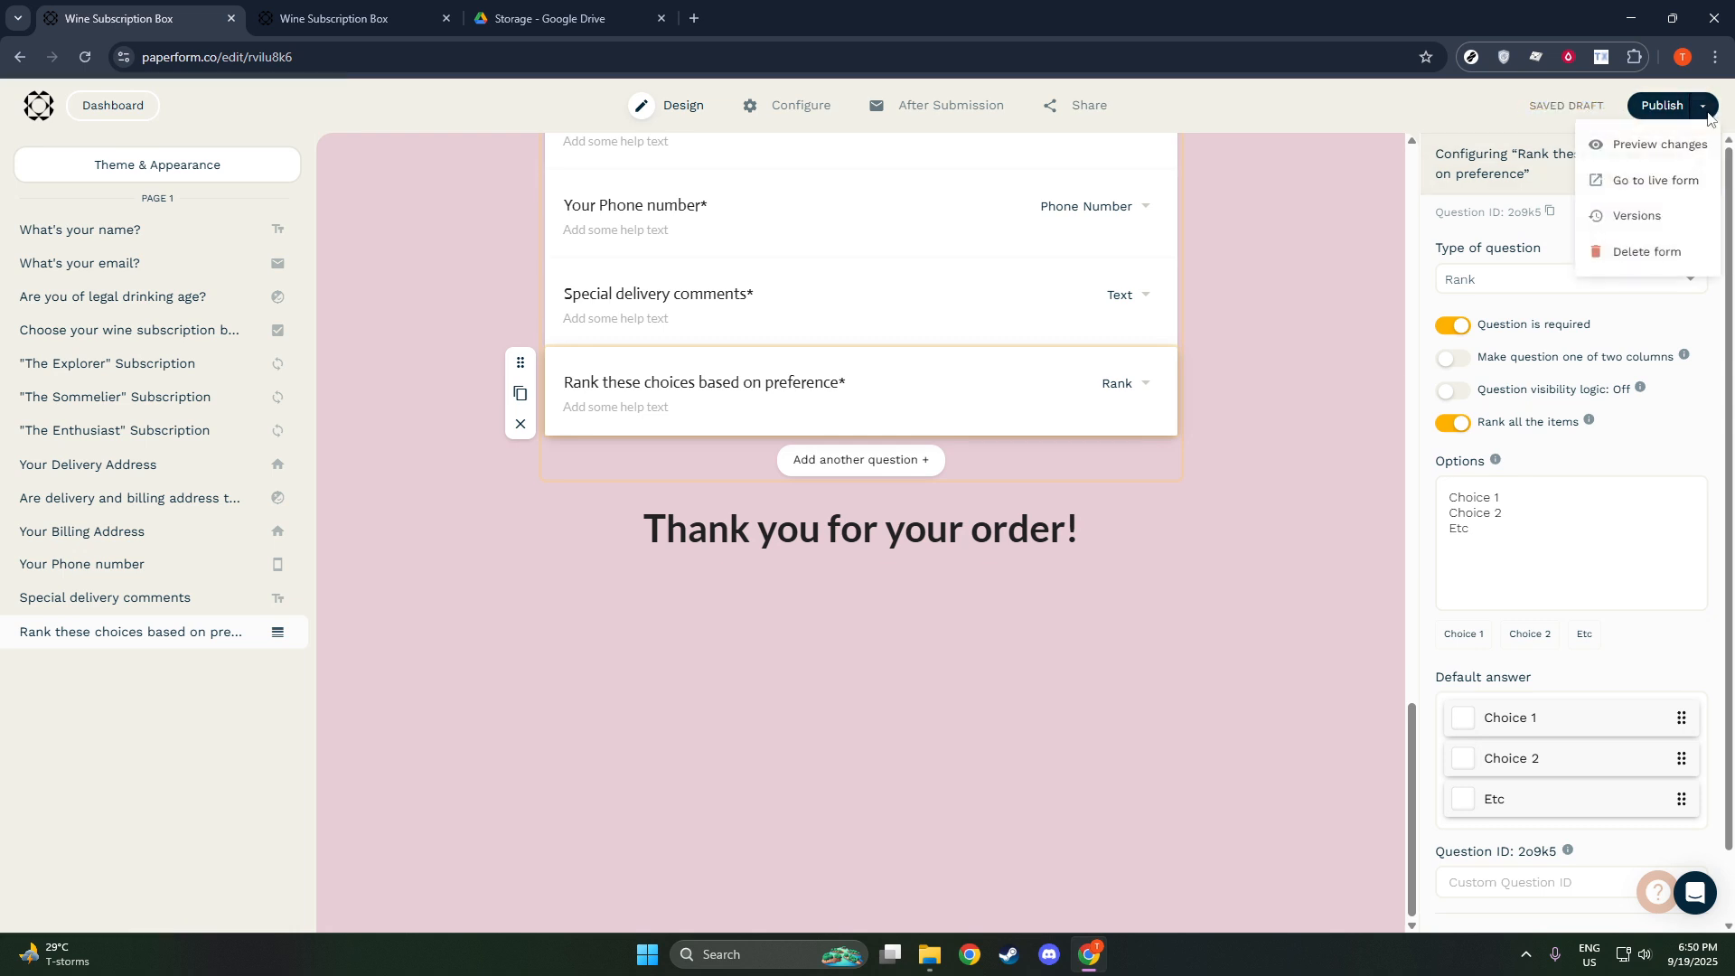
left_click(1661, 149)
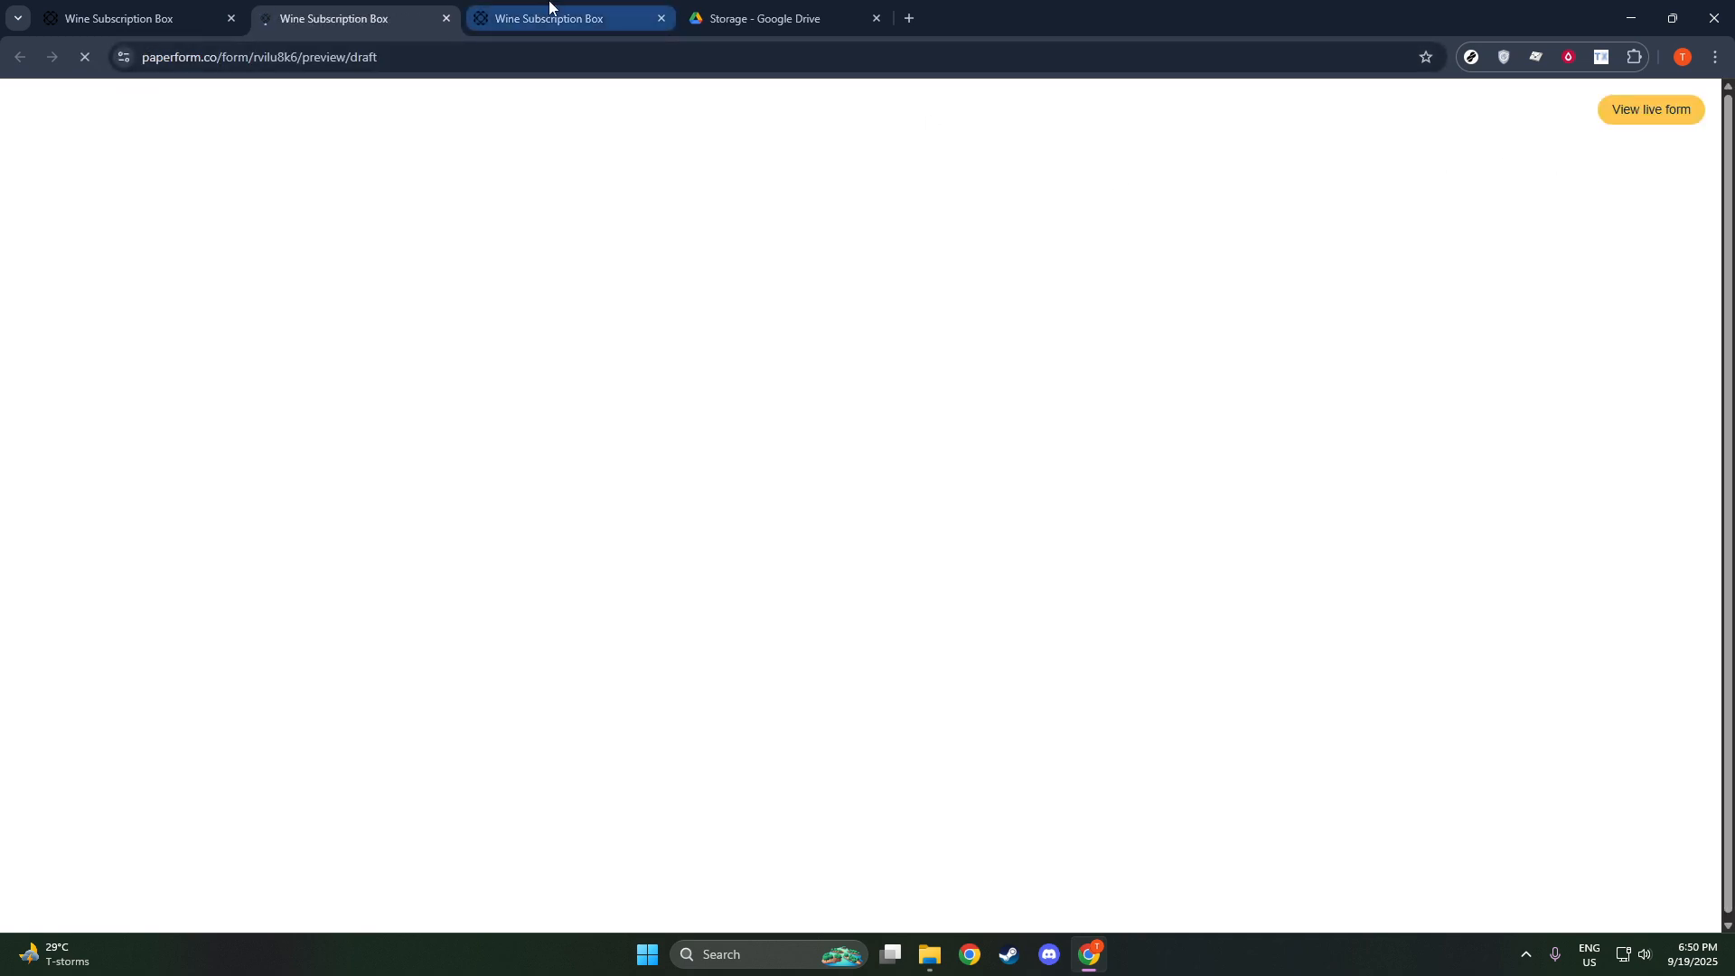
Test the ranking question at the end of the previewed form by ranking Choice 1 as 1, and move it below Choice 2
scroll(632, 397, "down", 6)
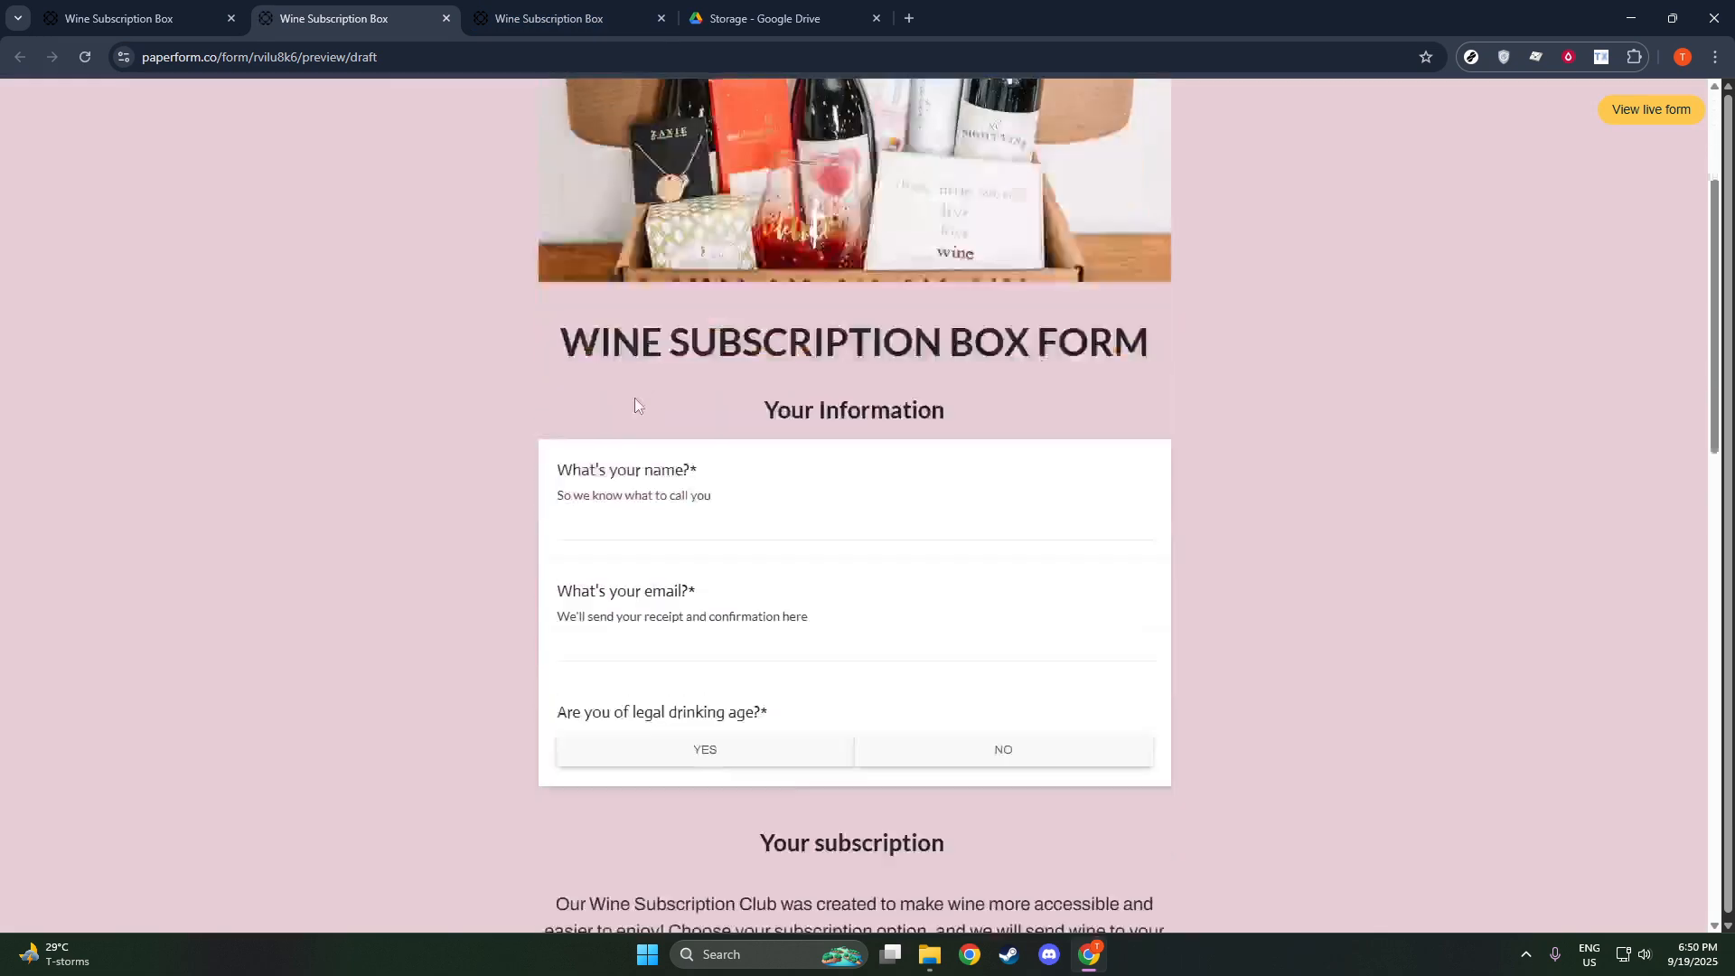
scroll(622, 470, "down", 12)
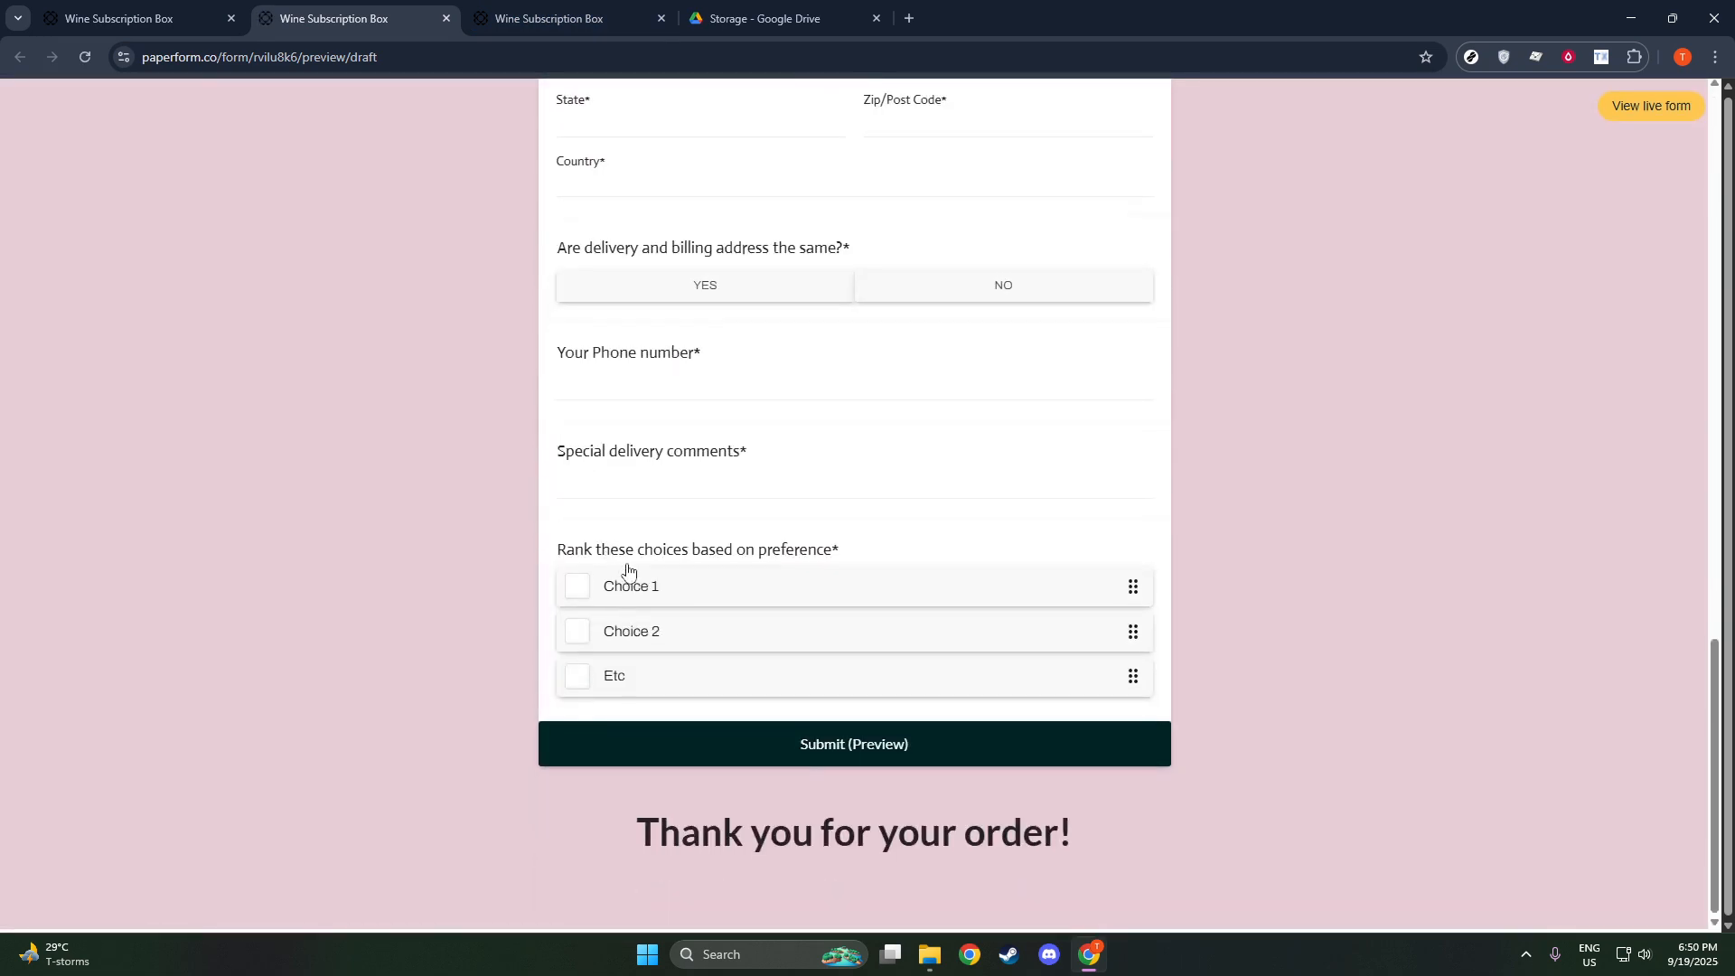
left_click(583, 587)
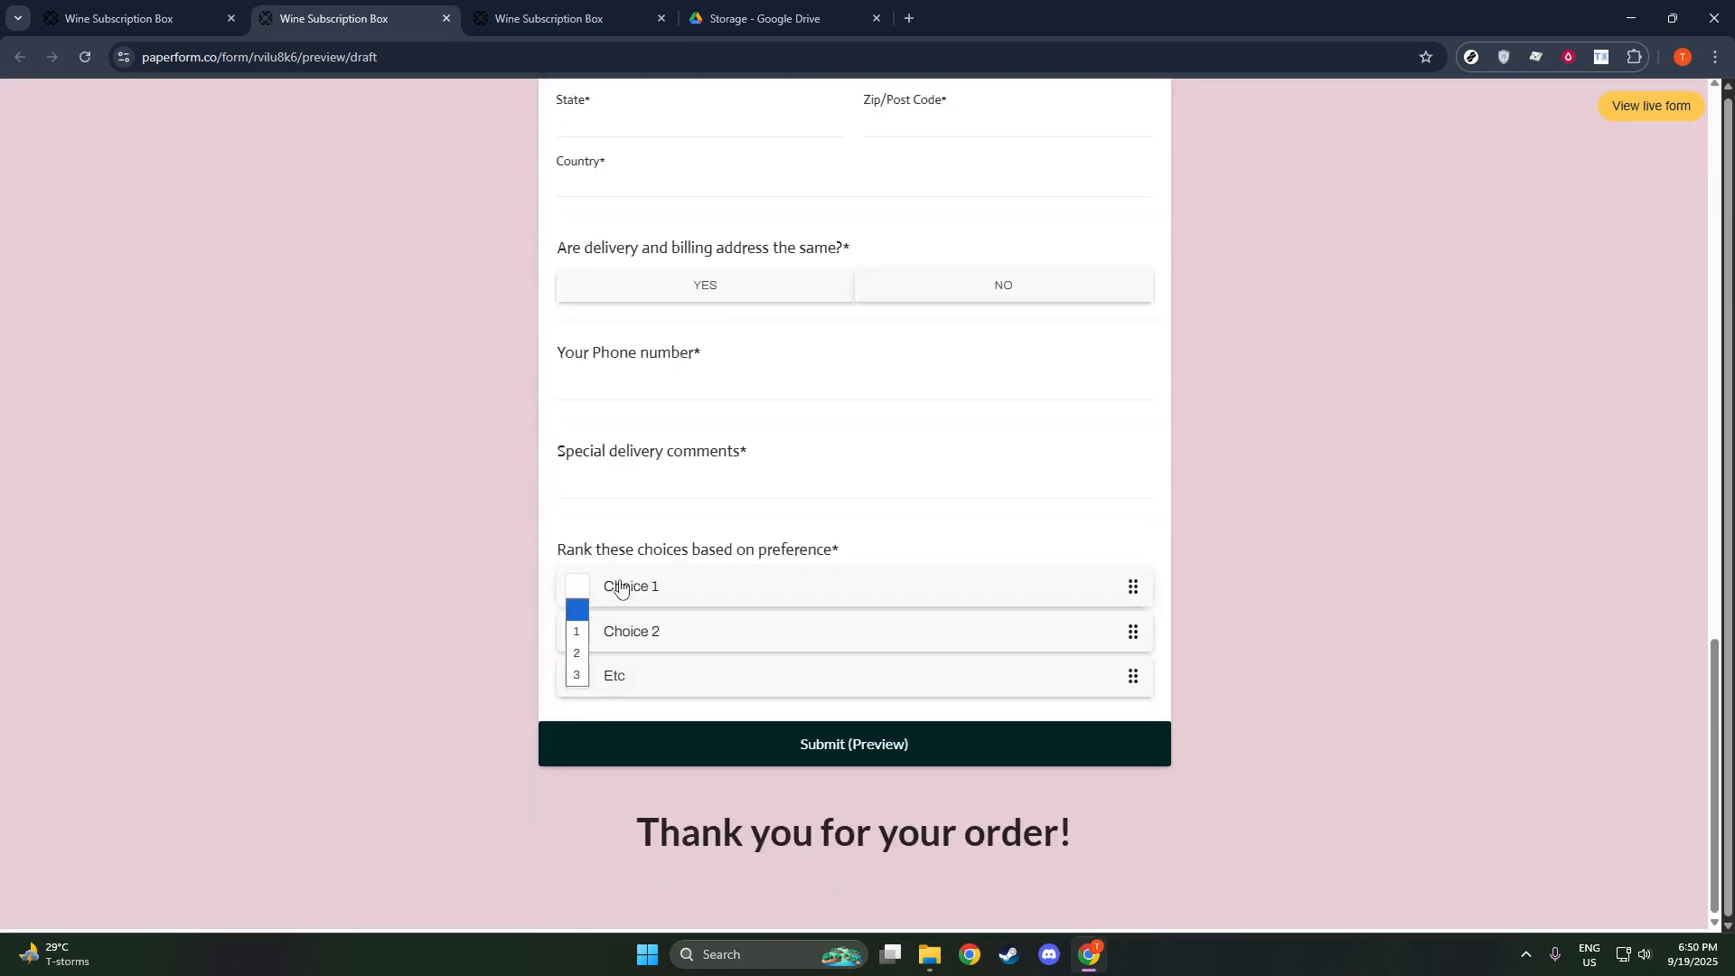
left_click(587, 631)
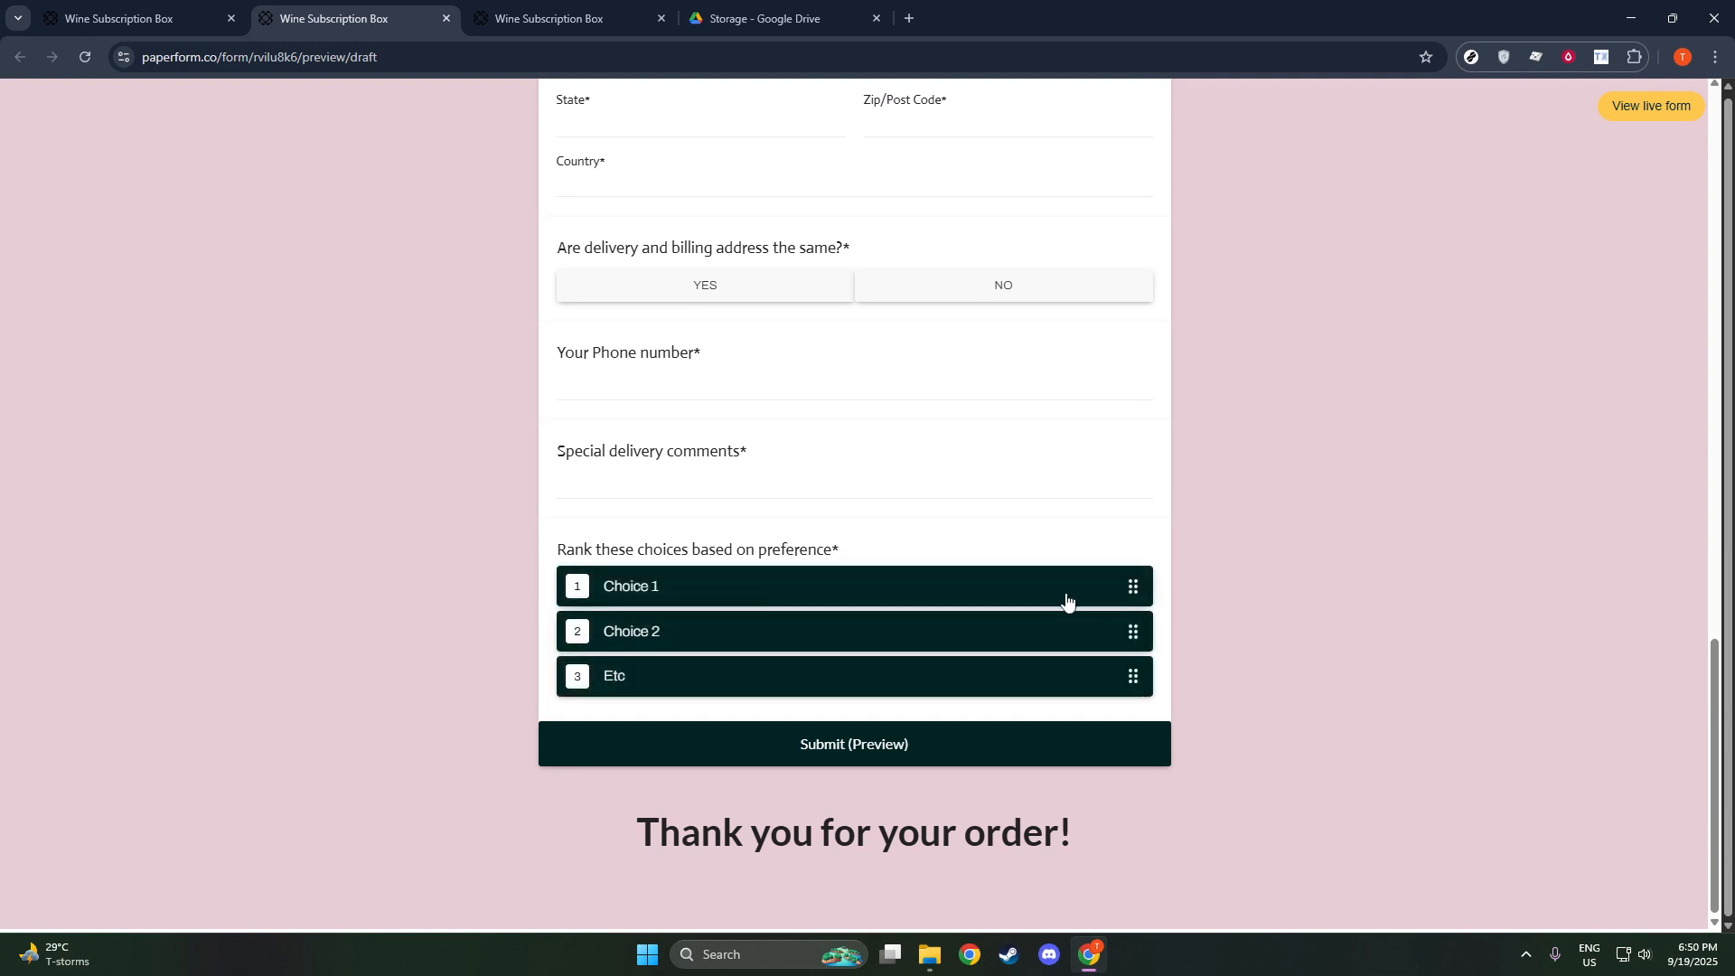
left_click_drag(1135, 587, 1130, 627)
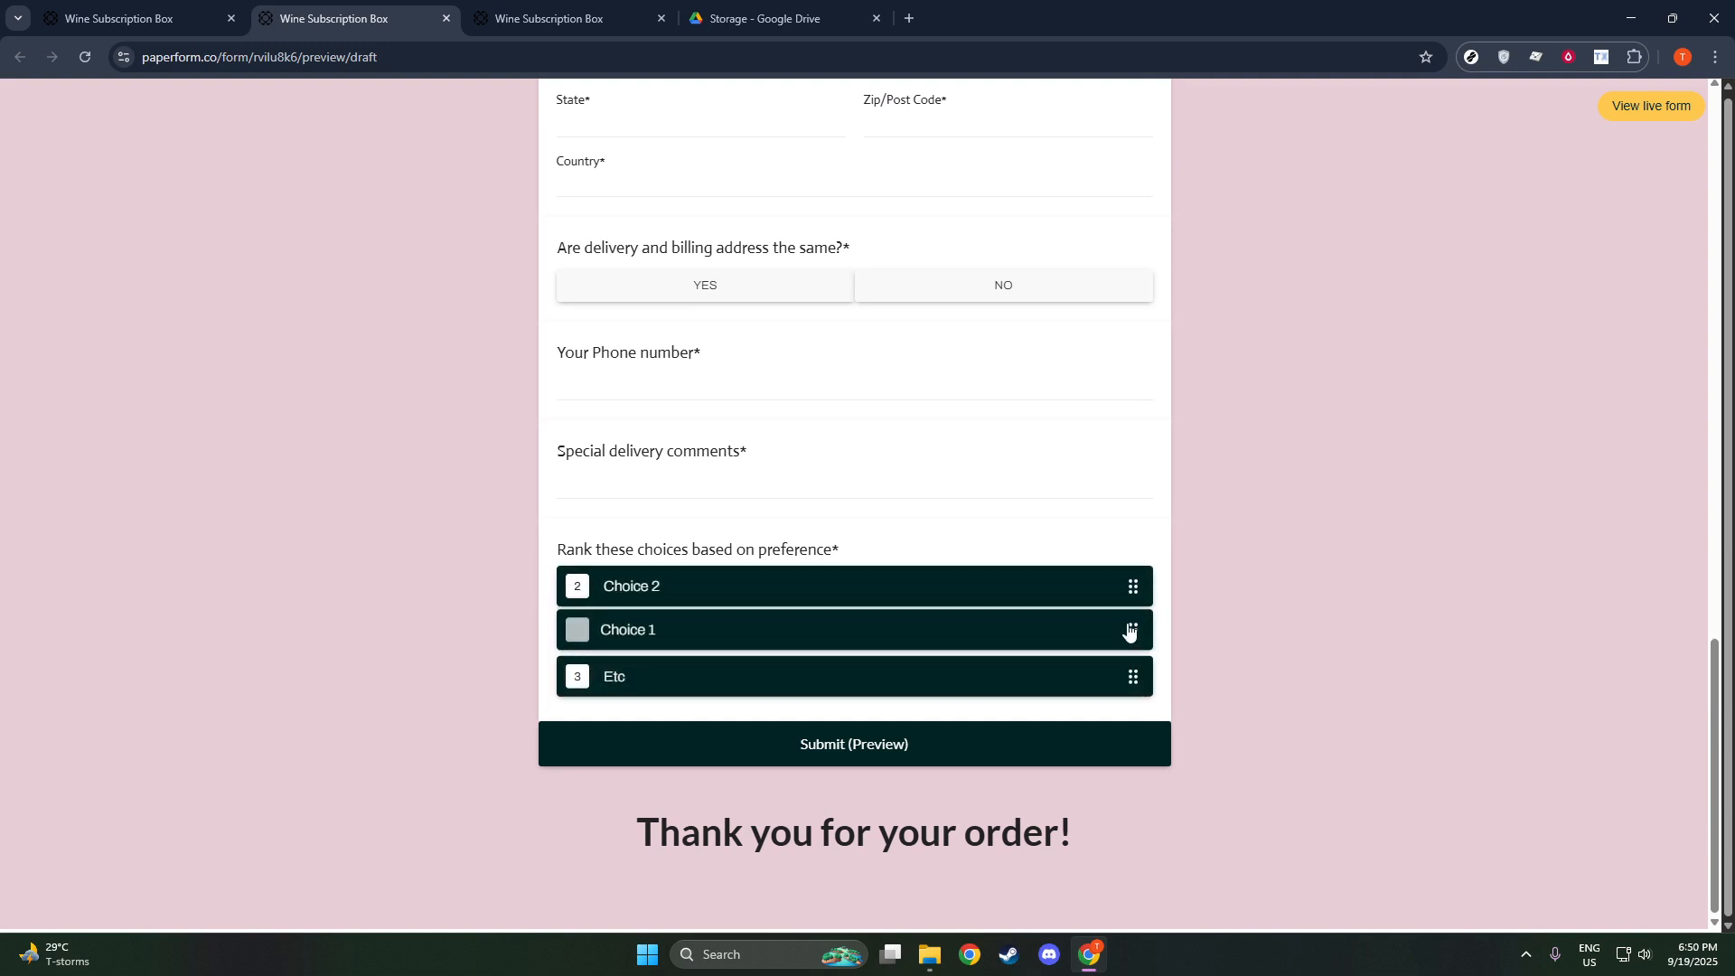